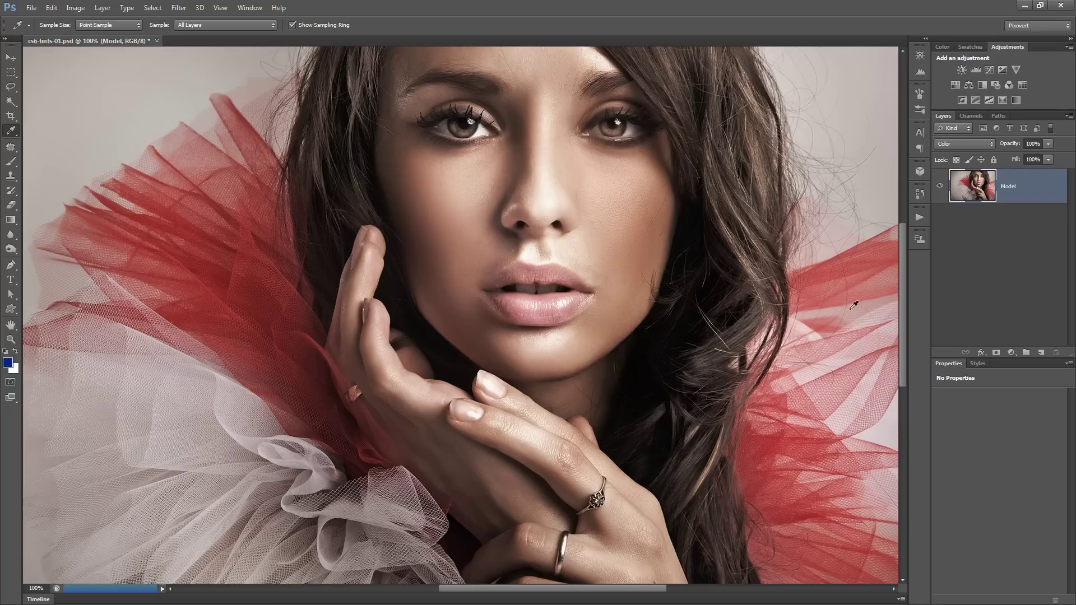
Add a bright blue (#0040e1) Solid Color fill layer above the Model layer and set its blend mode to Color.
{"action": "left_click", "coordinate": [1011, 352]}
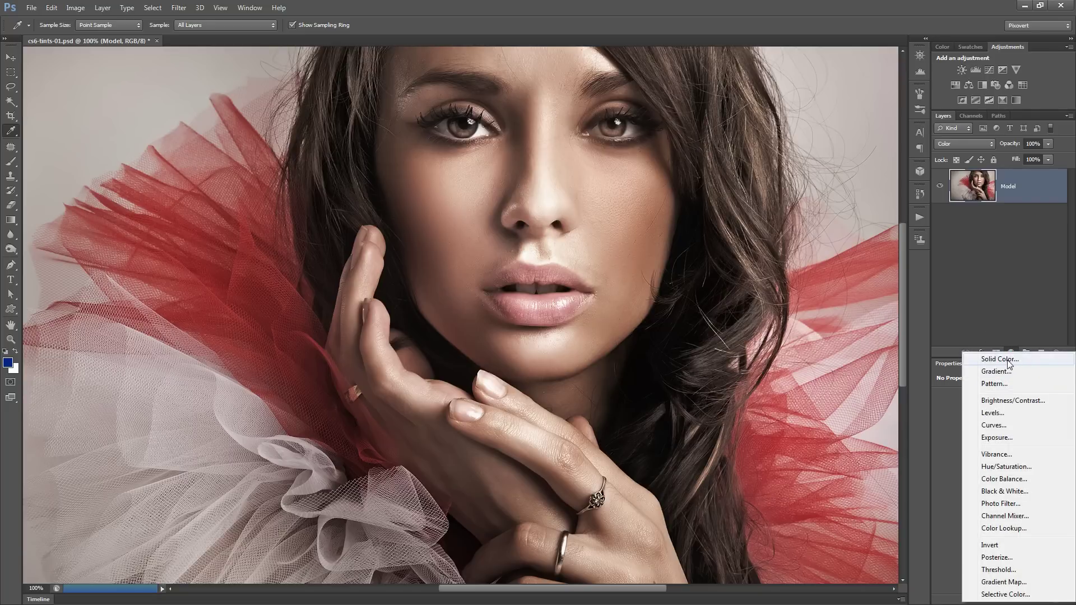
{"action": "left_click", "coordinate": [1008, 360]}
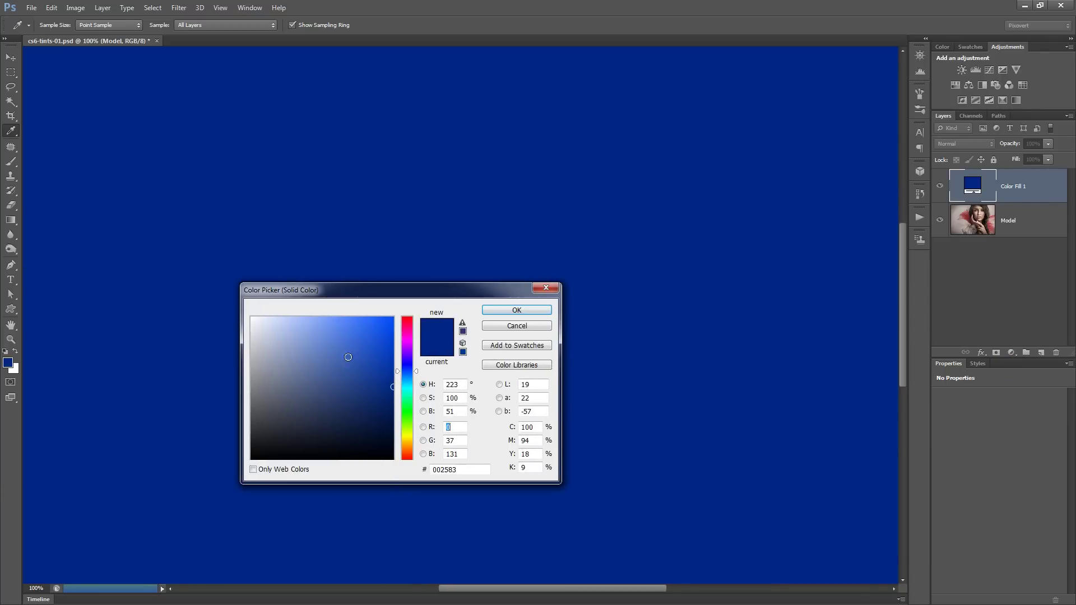
{"action": "left_click_drag", "start_coordinate": [350, 356], "coordinate": [393, 333]}
{"action": "left_click", "coordinate": [516, 310]}
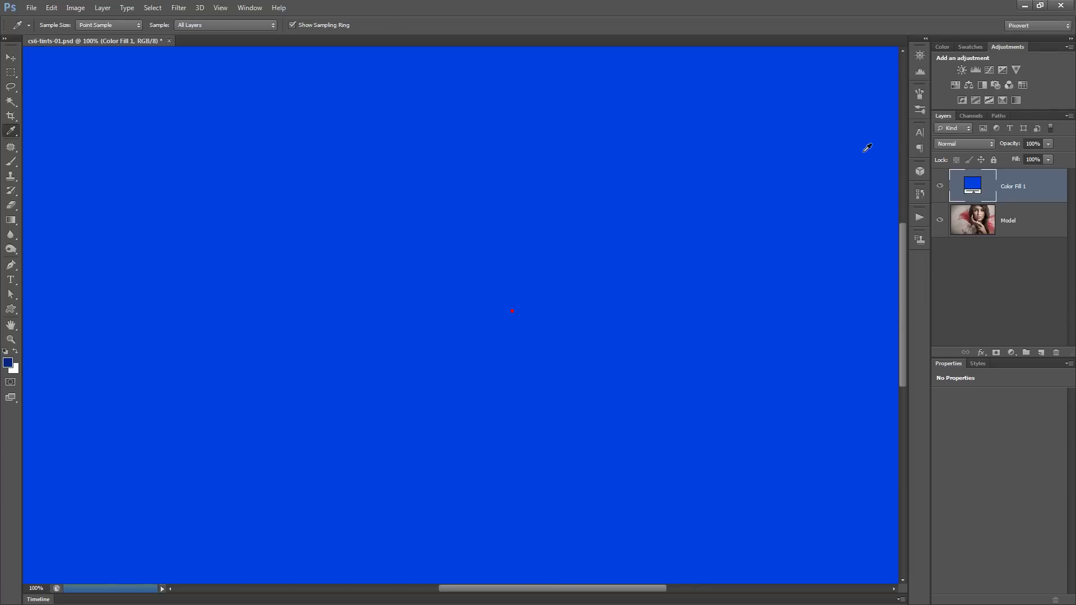
{"action": "left_click", "coordinate": [954, 145]}
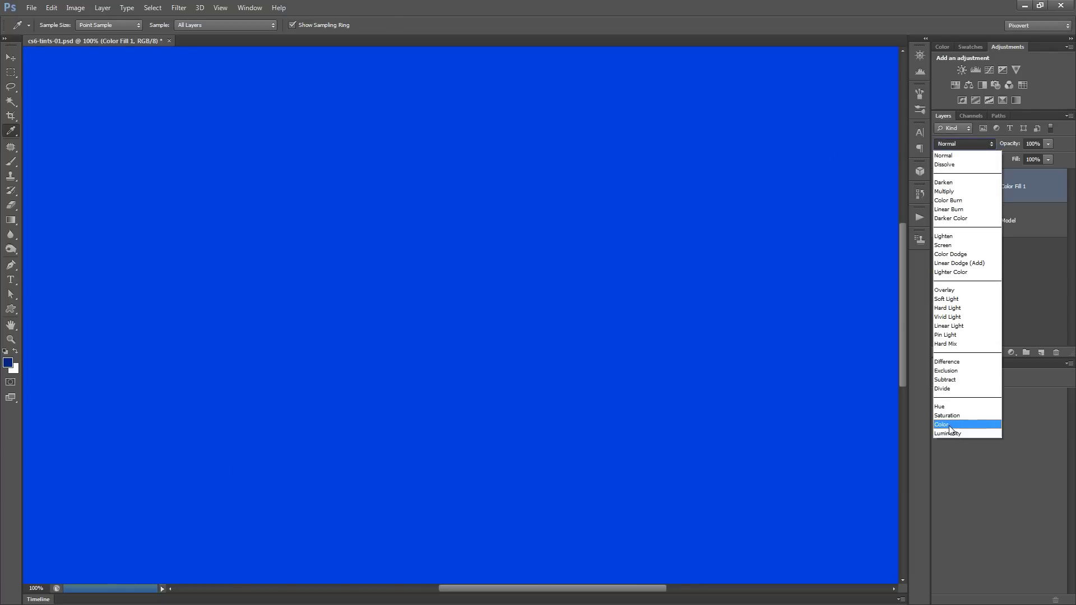
{"action": "left_click", "coordinate": [952, 426]}
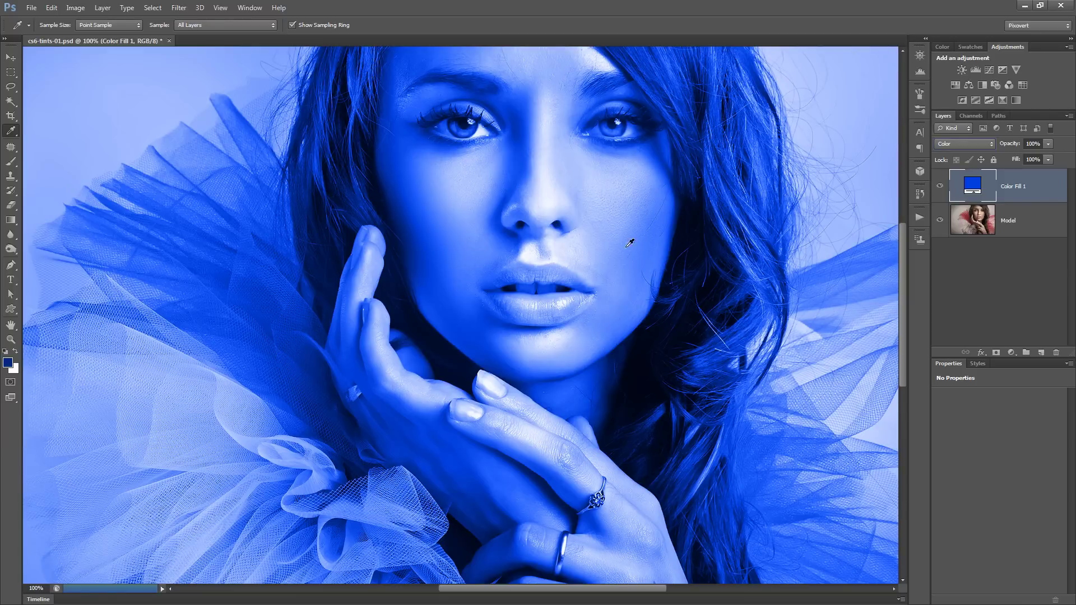
Reopen the fill layer's colour, shift its hue to an orange-red at 13°, and move the colour picker off the model's hands.
{"action": "double_click", "coordinate": [976, 187]}
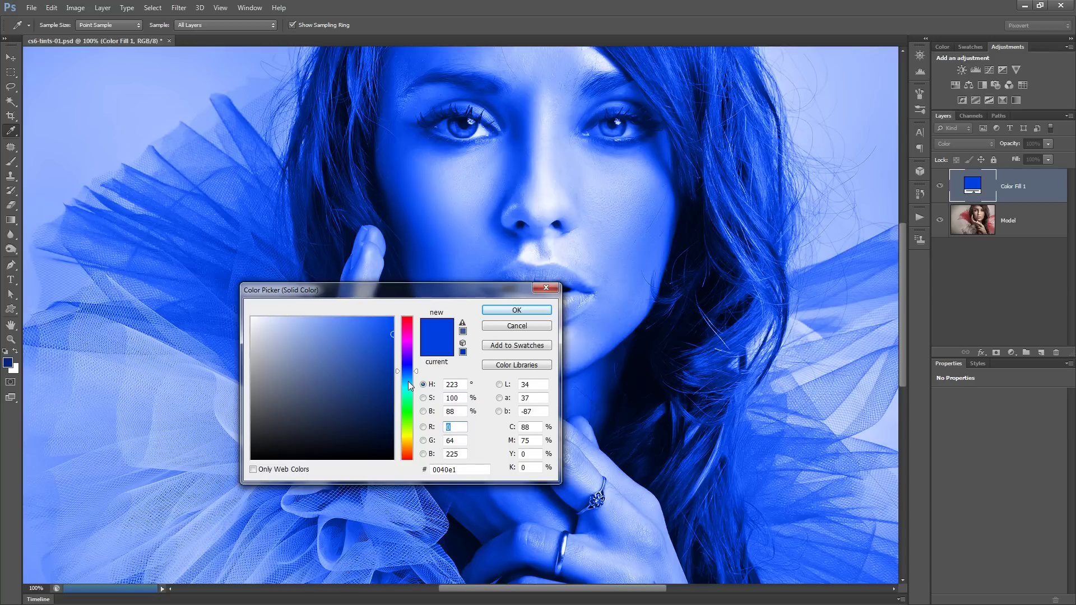
{"action": "left_click_drag", "start_coordinate": [411, 363], "coordinate": [403, 439]}
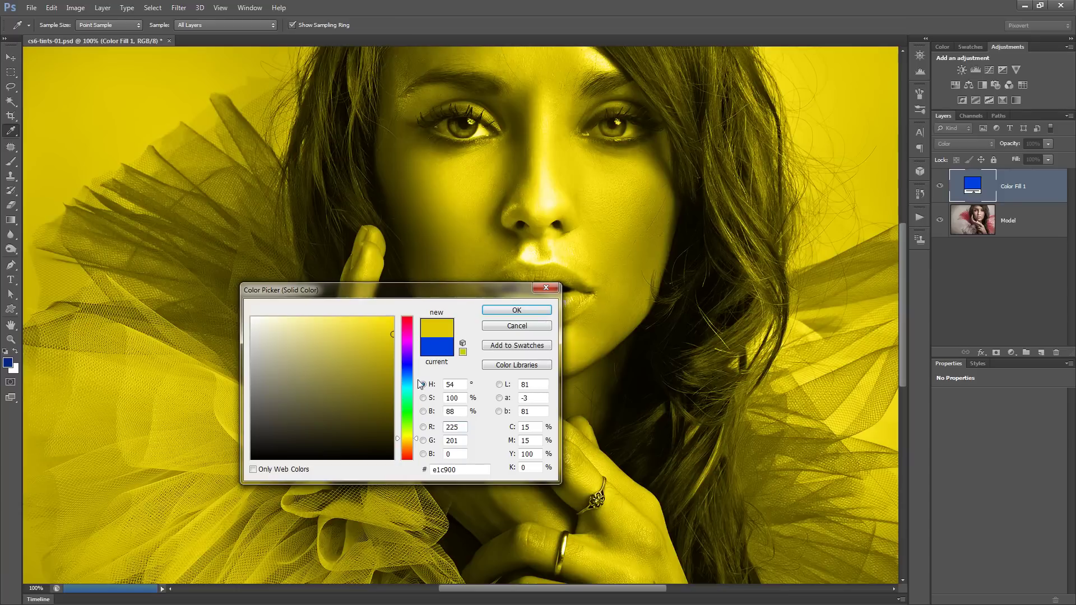
{"action": "left_click_drag", "start_coordinate": [406, 325], "coordinate": [408, 458]}
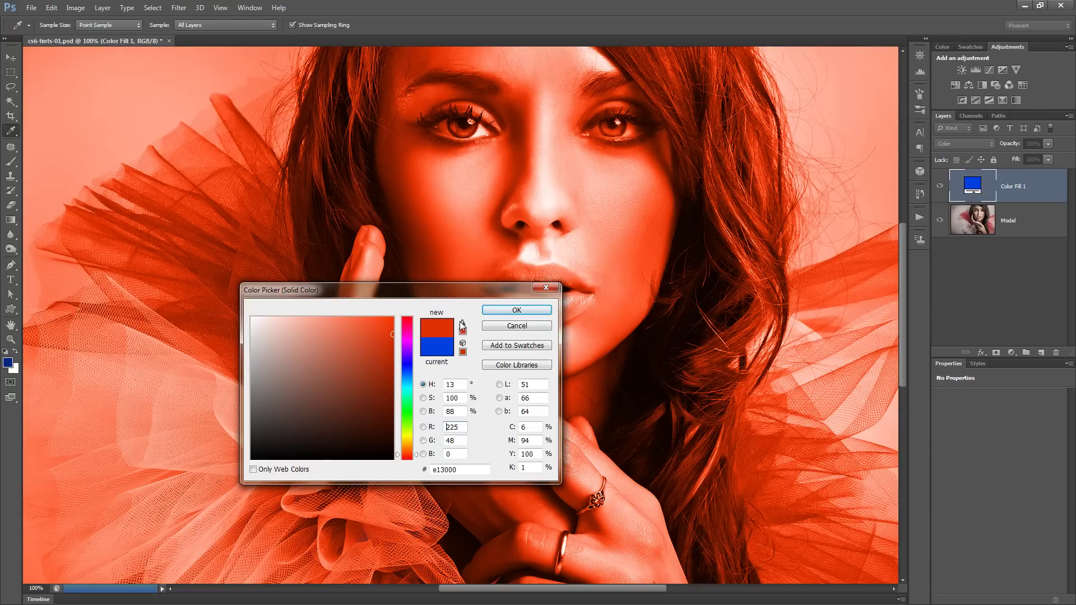
{"action": "left_click_drag", "start_coordinate": [458, 293], "coordinate": [923, 322]}
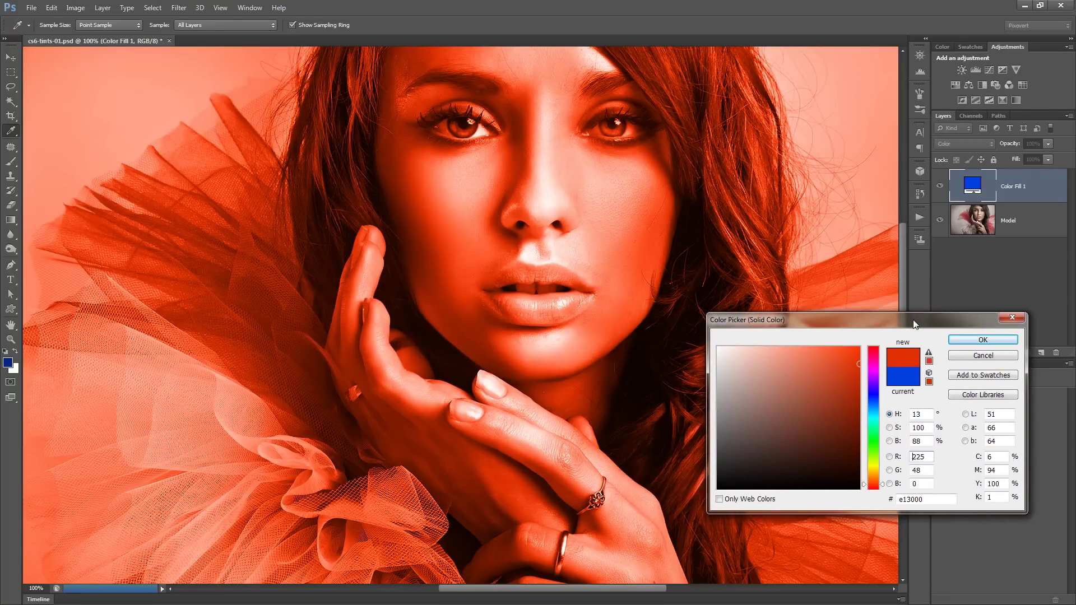
Reduce the fill colour's saturation to 60%.
{"action": "left_click", "coordinate": [889, 428]}
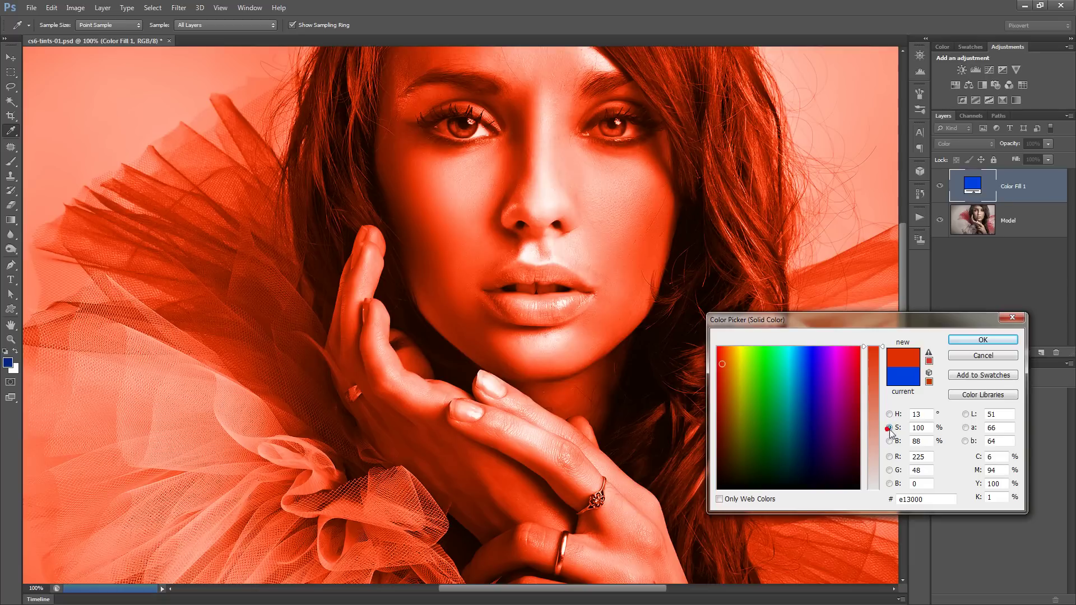
{"action": "left_click", "coordinate": [874, 420]}
{"action": "left_click_drag", "start_coordinate": [876, 430], "coordinate": [874, 404]}
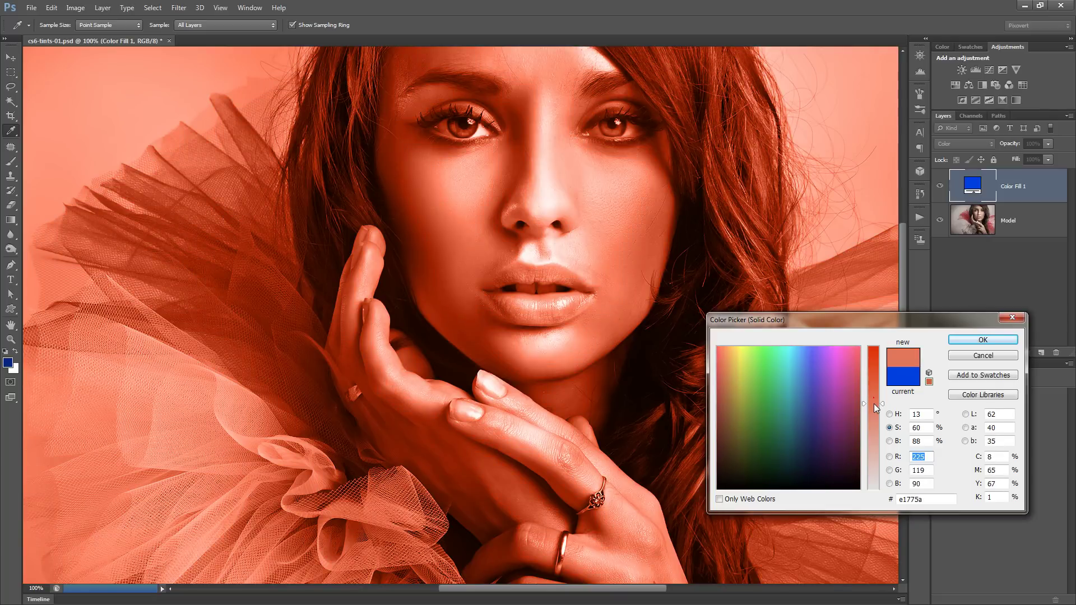
Lower the fill colour's brightness to 0% and its saturation to 0% to turn the photo black and white.
{"action": "left_click", "coordinate": [889, 442]}
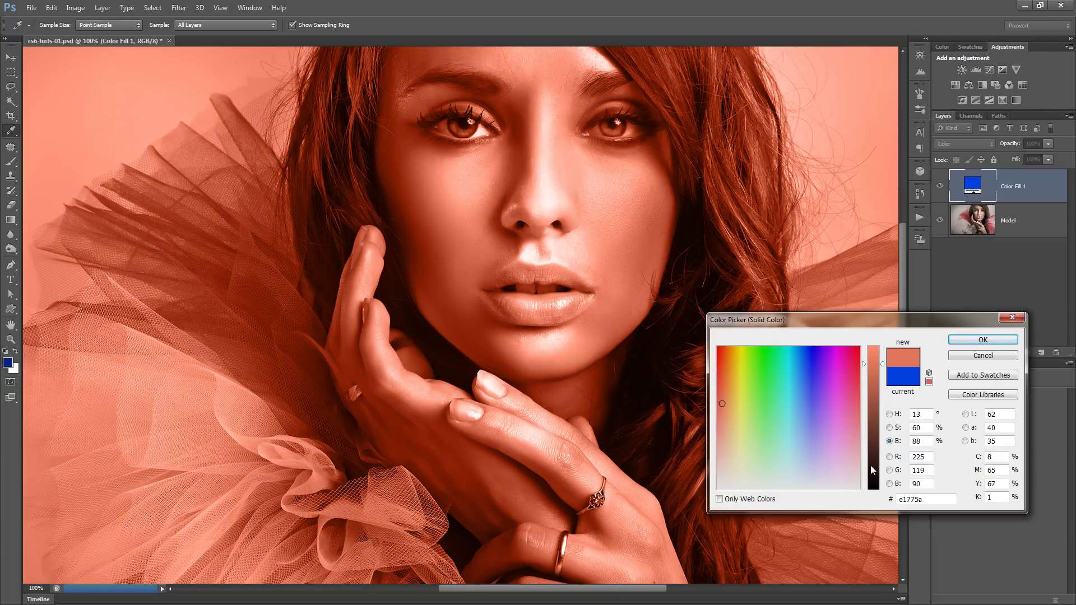
{"action": "mouse_move", "coordinate": [871, 466]}
{"action": "left_mouse_down"}
{"action": "mouse_move", "coordinate": [873, 352]}
{"action": "mouse_move", "coordinate": [877, 461]}
{"action": "left_mouse_up"}
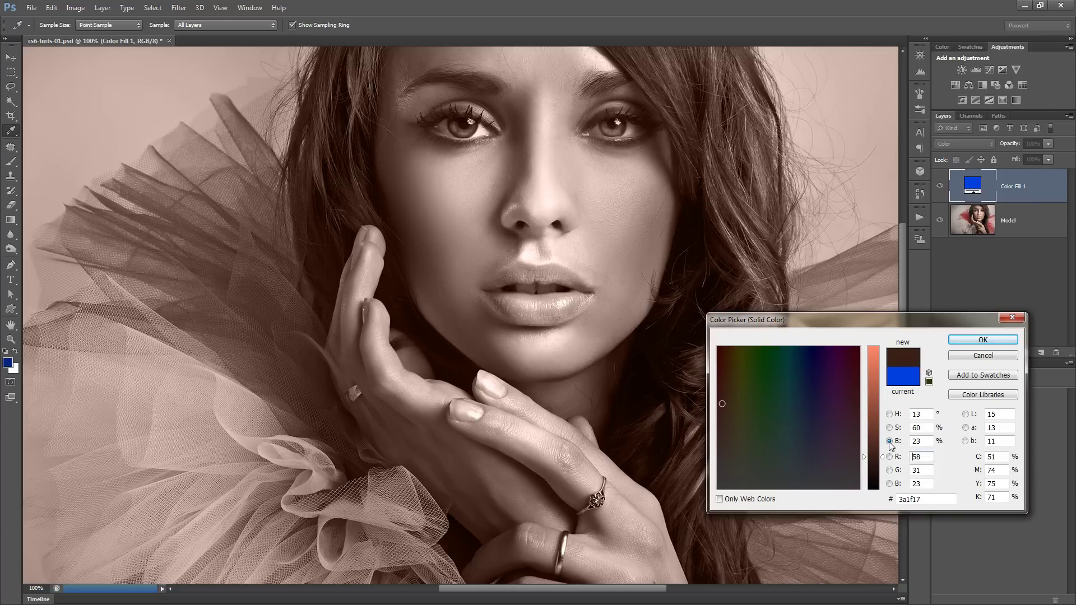
{"action": "left_click_drag", "start_coordinate": [877, 436], "coordinate": [864, 513]}
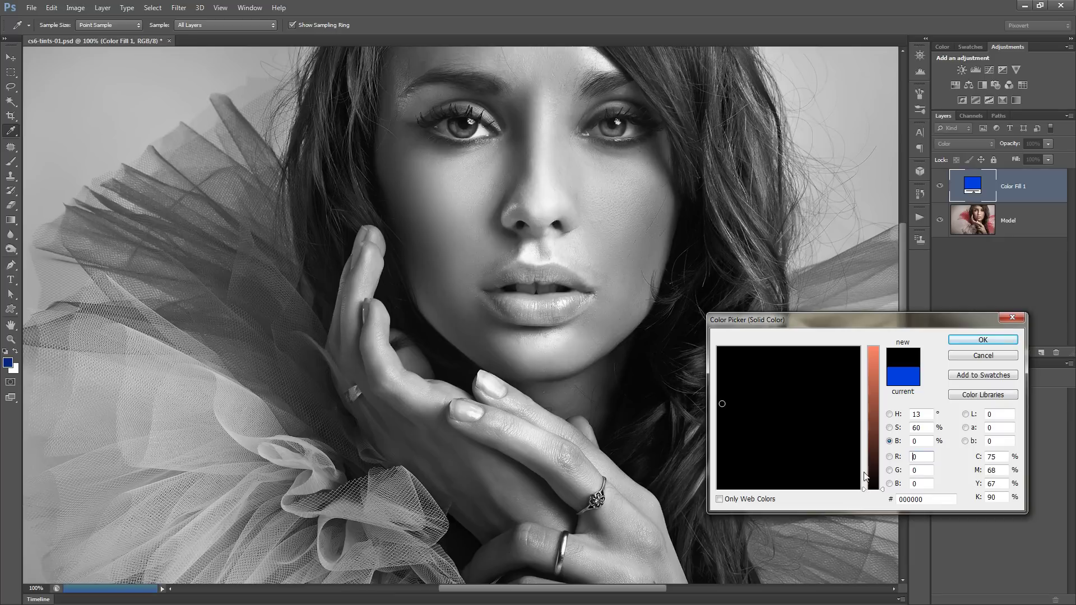
{"action": "left_click", "coordinate": [890, 428]}
{"action": "left_click_drag", "start_coordinate": [878, 427], "coordinate": [865, 516]}
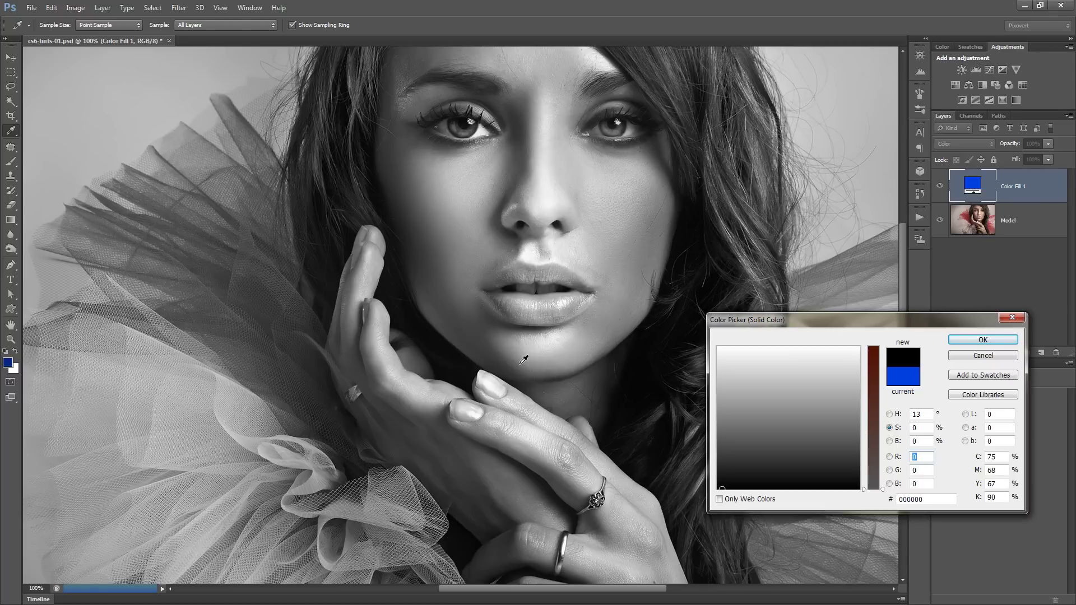
Set the fill colour to a dark muted red with brightness 27%, saturation 48% and hue 0° (#462525).
{"action": "left_click", "coordinate": [889, 441]}
{"action": "left_click_drag", "start_coordinate": [872, 460], "coordinate": [872, 421]}
{"action": "left_click", "coordinate": [890, 428]}
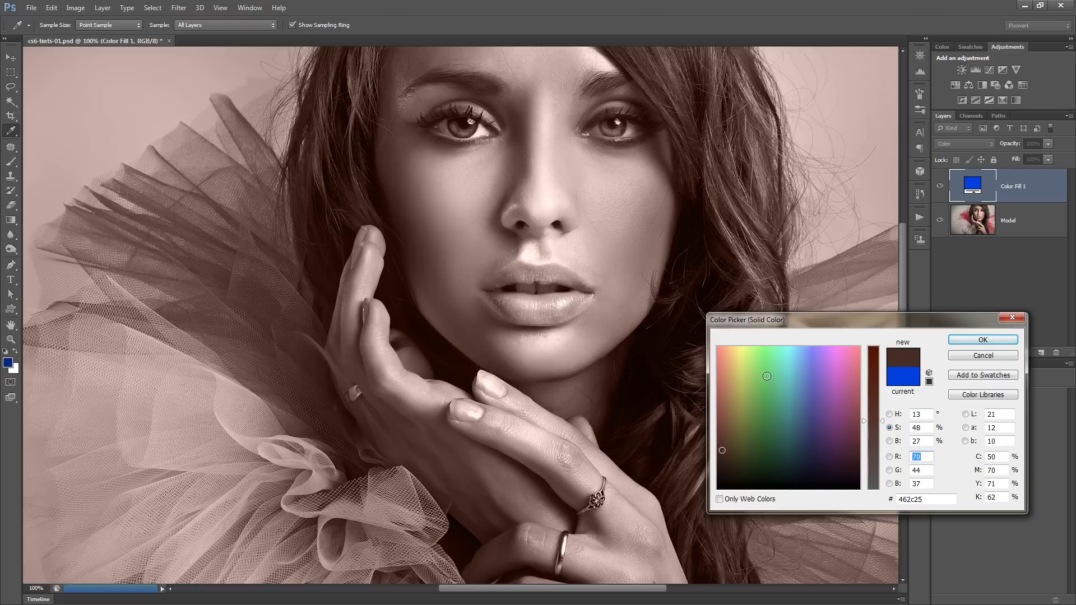
{"action": "left_click", "coordinate": [890, 414]}
{"action": "left_click_drag", "start_coordinate": [875, 464], "coordinate": [867, 339]}
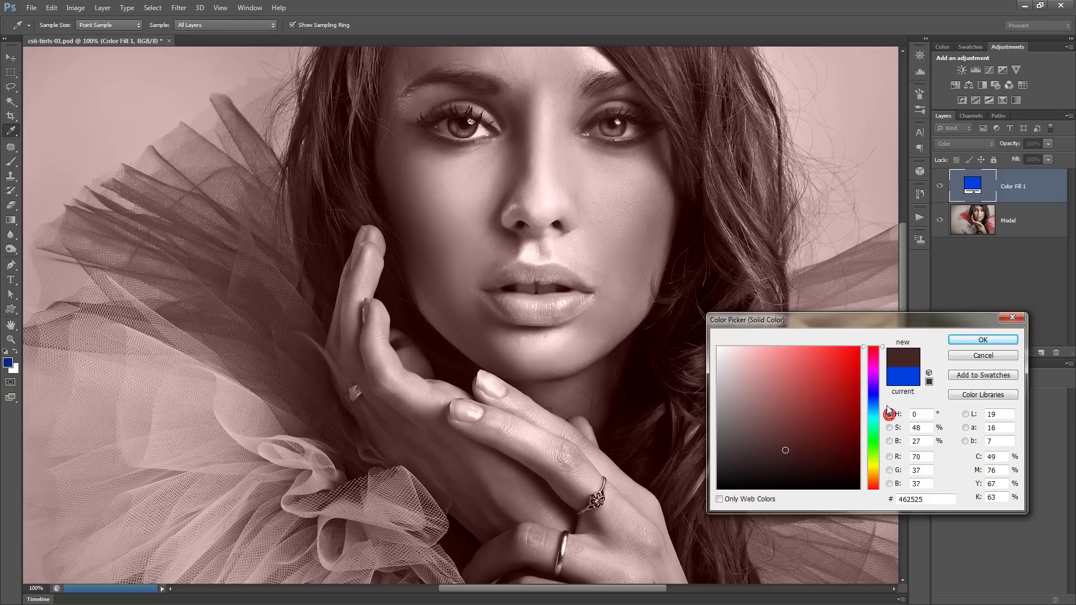
{"action": "key", "text": "Tab"}
Raise the fill colour to saturation 52% and brightness 65% (#a54f4f), and move the colour picker slightly aside.
{"action": "left_click", "coordinate": [890, 428]}
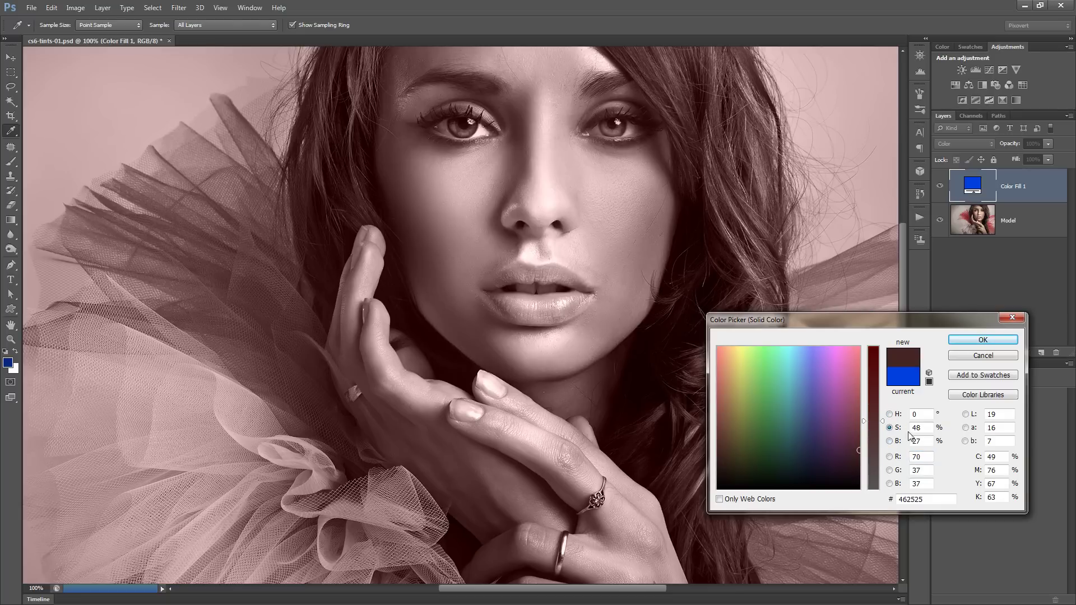
{"action": "left_click_drag", "start_coordinate": [873, 421], "coordinate": [872, 398]}
{"action": "left_click", "coordinate": [890, 441]}
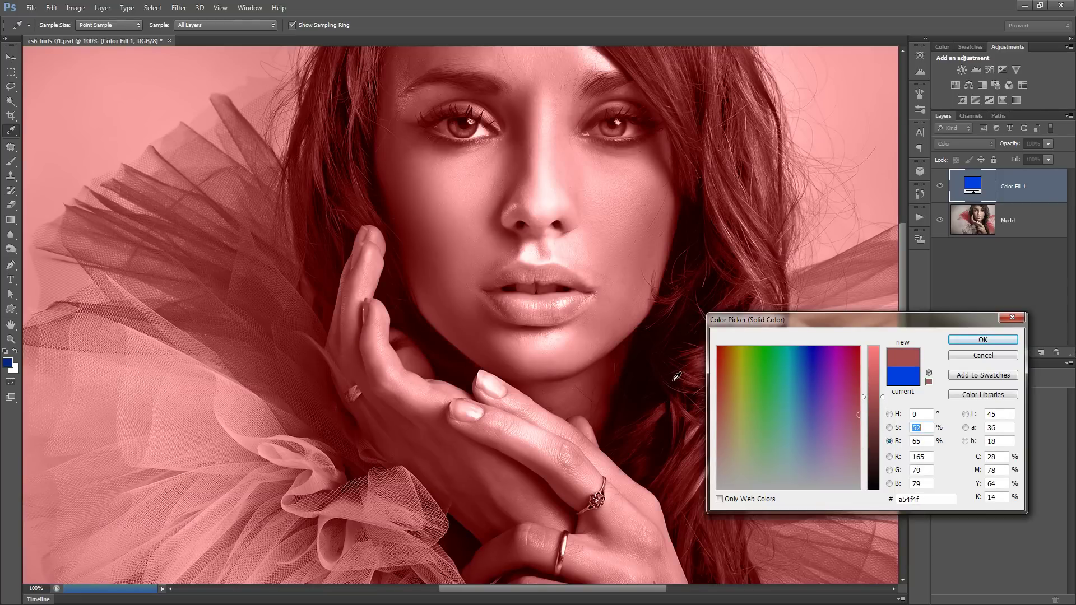
{"action": "left_click_drag", "start_coordinate": [825, 320], "coordinate": [796, 324]}
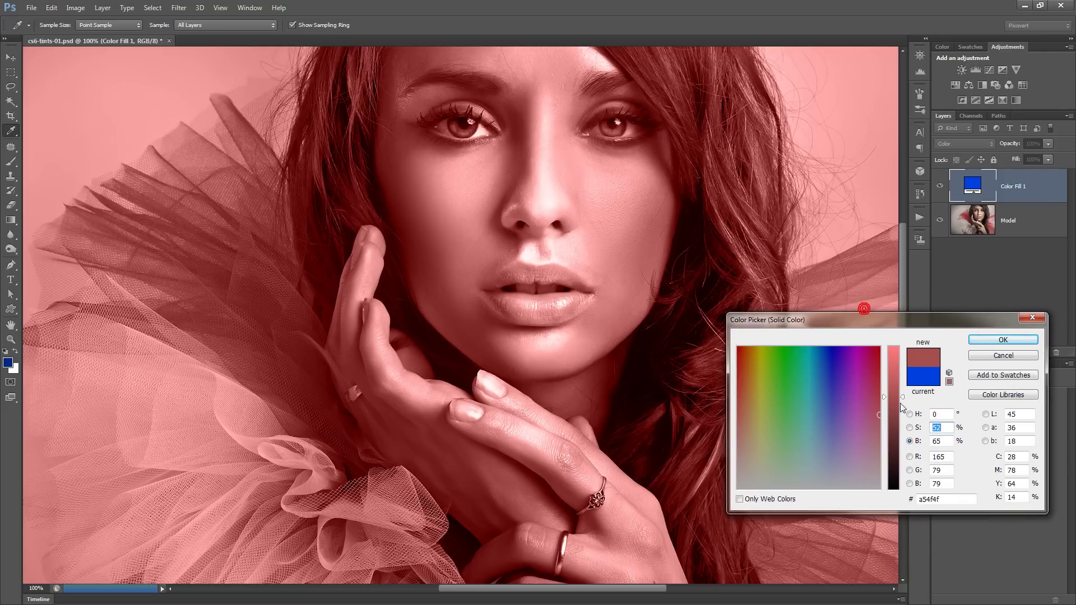
Try several saturation and brightness combinations at hue 0°, ending on the darker red #892626.
{"action": "left_click", "coordinate": [908, 414]}
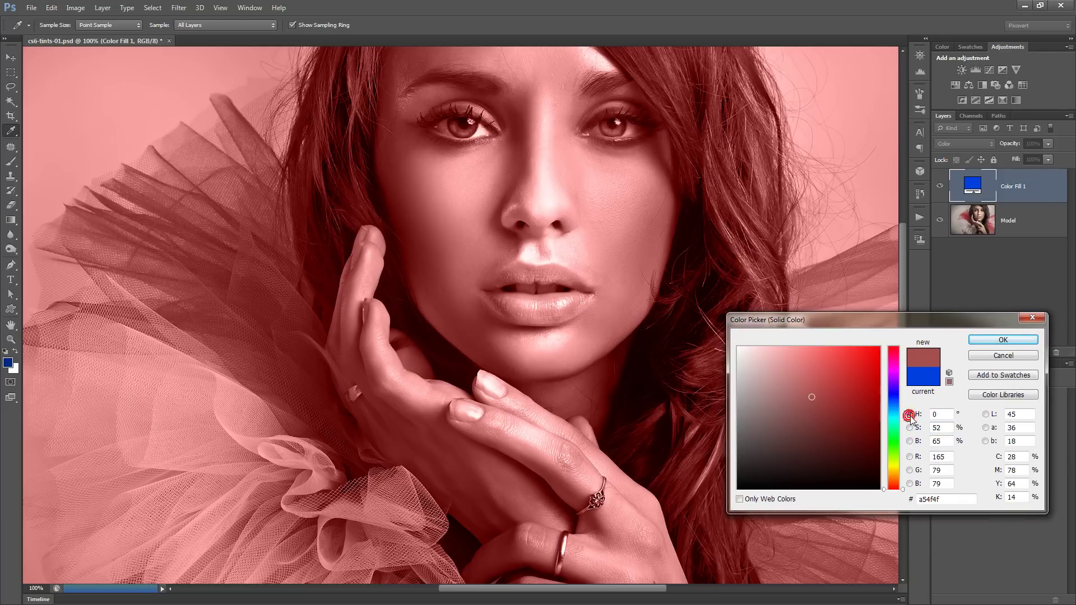
{"action": "left_click_drag", "start_coordinate": [809, 422], "coordinate": [807, 394]}
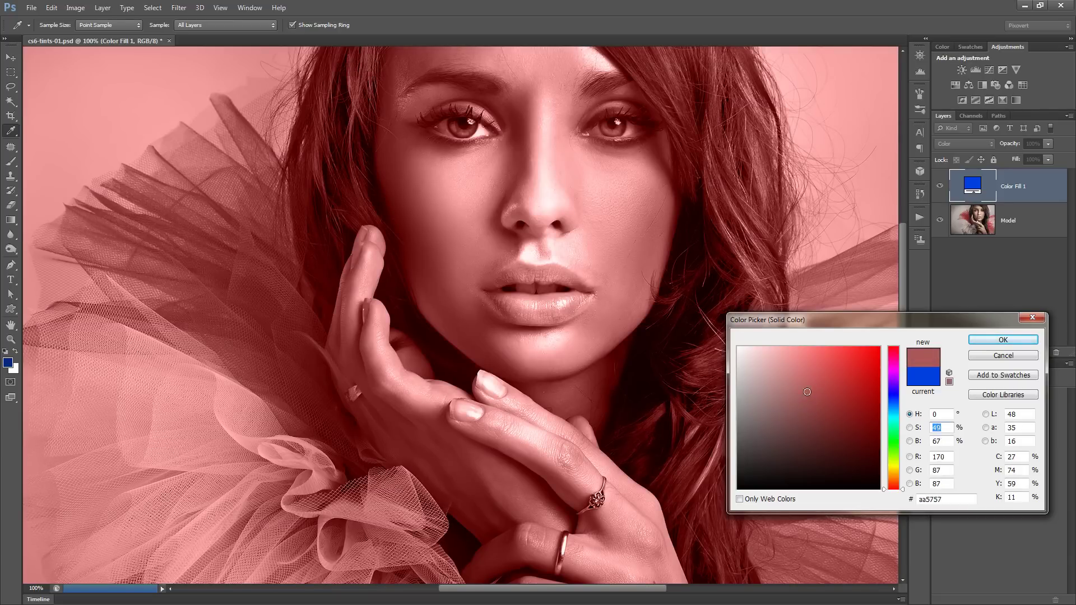
{"action": "left_click", "coordinate": [809, 378]}
{"action": "mouse_move", "coordinate": [814, 413]}
{"action": "left_mouse_down"}
{"action": "mouse_move", "coordinate": [855, 388]}
{"action": "mouse_move", "coordinate": [816, 435]}
{"action": "mouse_move", "coordinate": [776, 440]}
{"action": "mouse_move", "coordinate": [827, 424]}
{"action": "mouse_move", "coordinate": [800, 392]}
{"action": "mouse_move", "coordinate": [810, 419]}
{"action": "mouse_move", "coordinate": [839, 385]}
{"action": "mouse_move", "coordinate": [836, 398]}
{"action": "left_mouse_up"}
{"action": "left_click", "coordinate": [841, 412]}
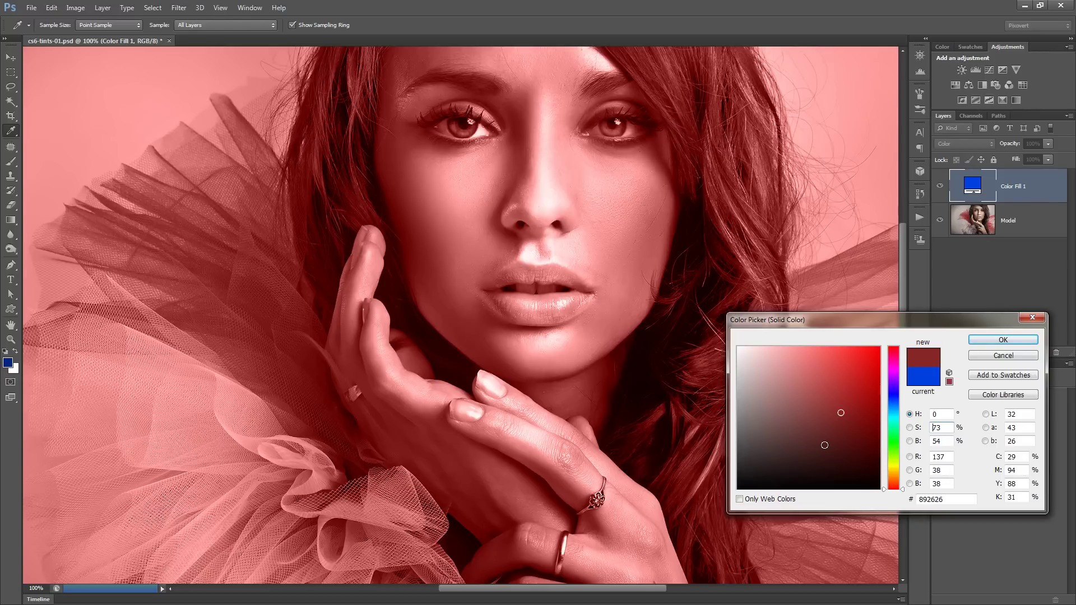
Set the red fill's saturation to 76% and apply the colour #892121.
{"action": "left_click", "coordinate": [910, 427]}
{"action": "left_click_drag", "start_coordinate": [892, 455], "coordinate": [892, 381]}
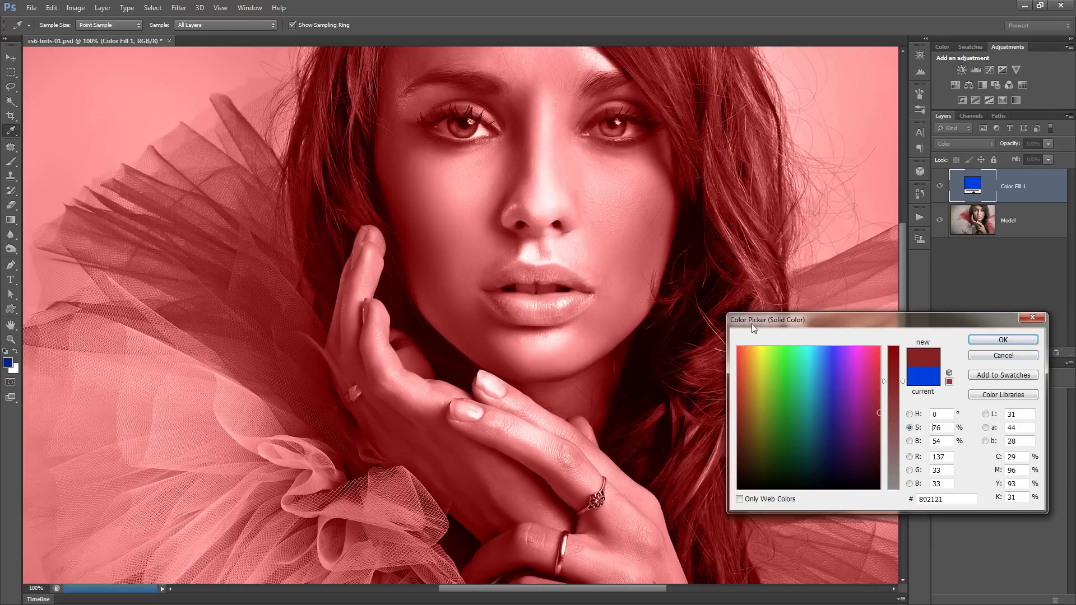
{"action": "left_click", "coordinate": [1003, 340]}
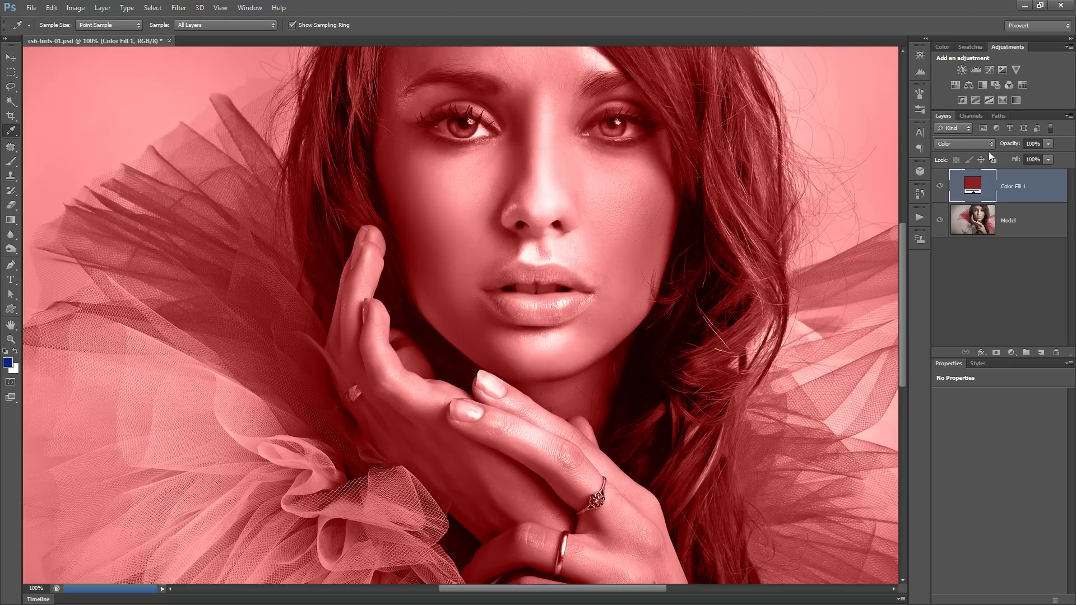
Change the colour fill layer's blend mode to Hue.
{"action": "left_click_drag", "start_coordinate": [1014, 143], "coordinate": [1061, 146]}
{"action": "left_click", "coordinate": [960, 147]}
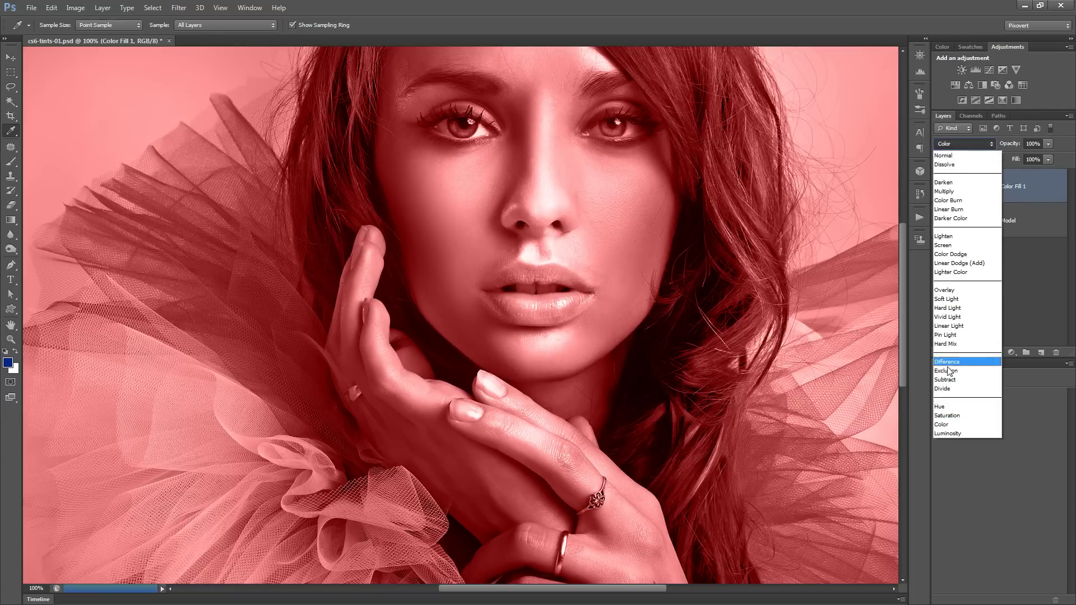
{"action": "left_click", "coordinate": [948, 410]}
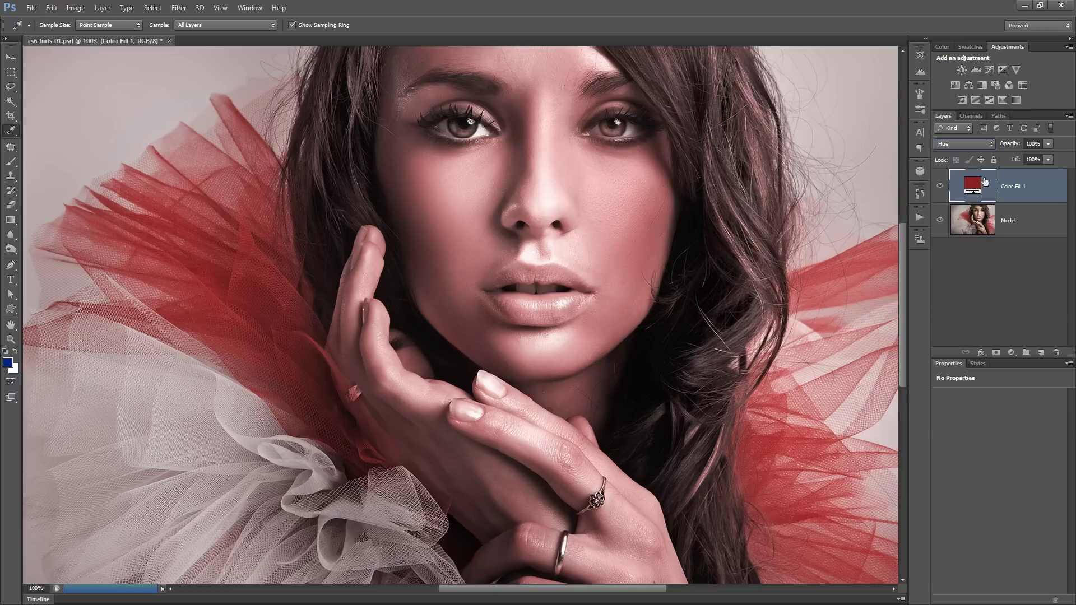
Reopen the fill layer's colour and reduce its saturation to 37%.
{"action": "double_click", "coordinate": [973, 189]}
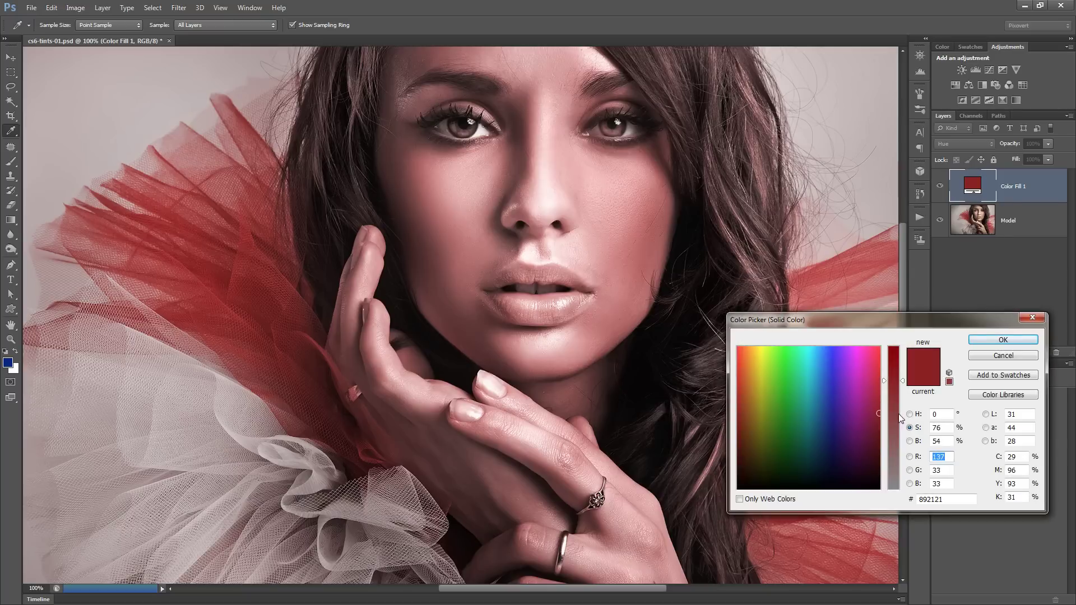
{"action": "left_click_drag", "start_coordinate": [893, 432], "coordinate": [894, 447]}
{"action": "left_click_drag", "start_coordinate": [896, 409], "coordinate": [901, 442]}
Try the fill colour at 0% brightness, and then set its brightness to 56%.
{"action": "left_click", "coordinate": [910, 441]}
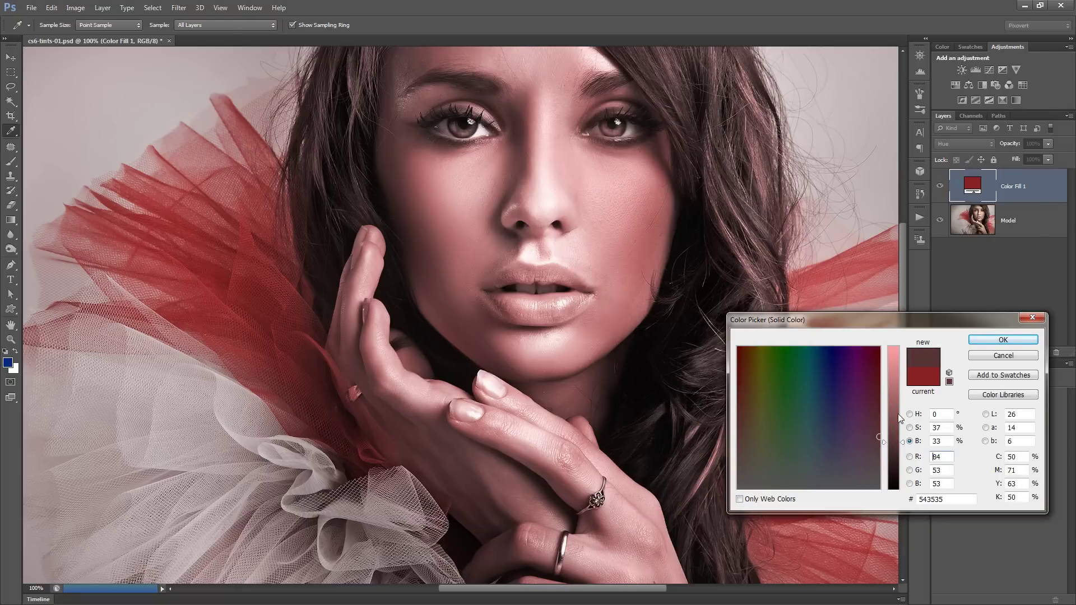
{"action": "left_click_drag", "start_coordinate": [894, 397], "coordinate": [893, 503]}
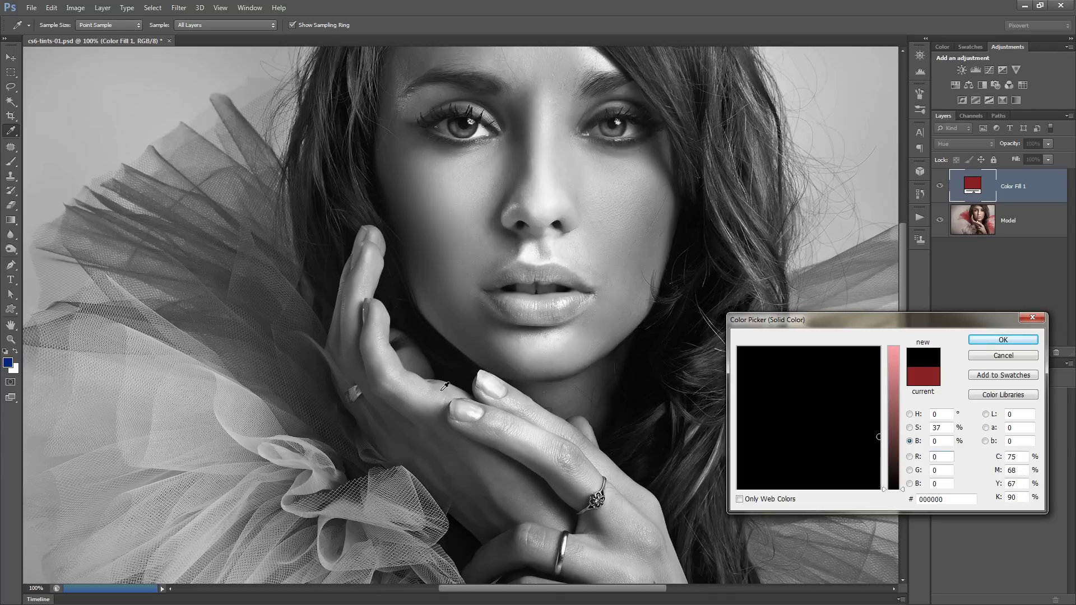
{"action": "left_click", "coordinate": [894, 425]}
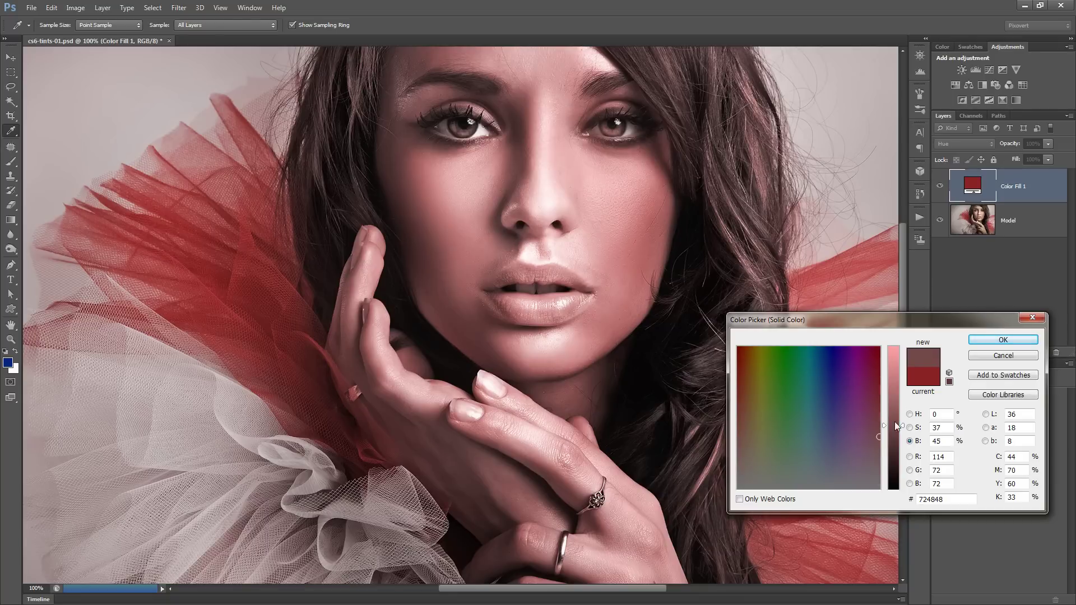
{"action": "left_click_drag", "start_coordinate": [895, 422], "coordinate": [895, 410]}
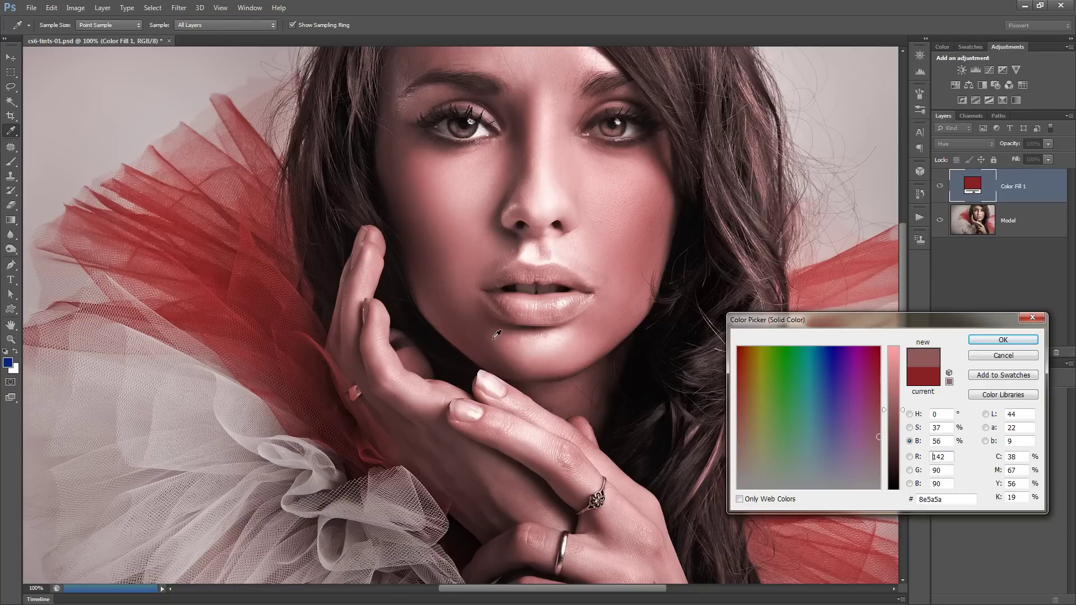
Shift the fill colour's hue to a blue at 237° and apply the colour #5a5c8e.
{"action": "left_click", "coordinate": [911, 415]}
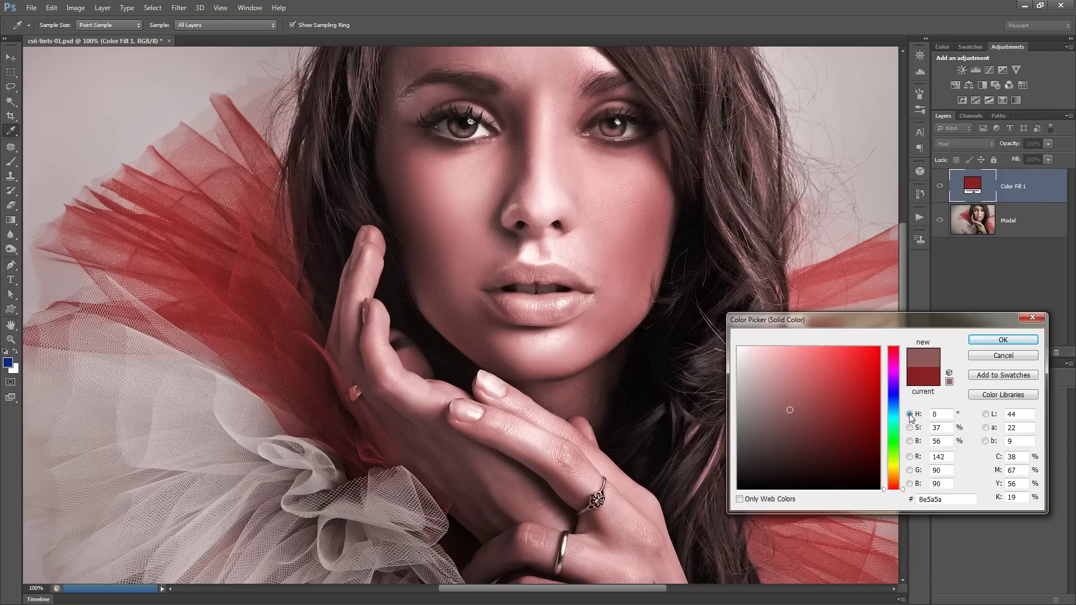
{"action": "left_click", "coordinate": [895, 384]}
{"action": "mouse_move", "coordinate": [895, 387]}
{"action": "left_mouse_down"}
{"action": "mouse_move", "coordinate": [895, 454]}
{"action": "mouse_move", "coordinate": [894, 385]}
{"action": "mouse_move", "coordinate": [895, 405]}
{"action": "mouse_move", "coordinate": [894, 395]}
{"action": "left_mouse_up"}
{"action": "left_click", "coordinate": [894, 395]}
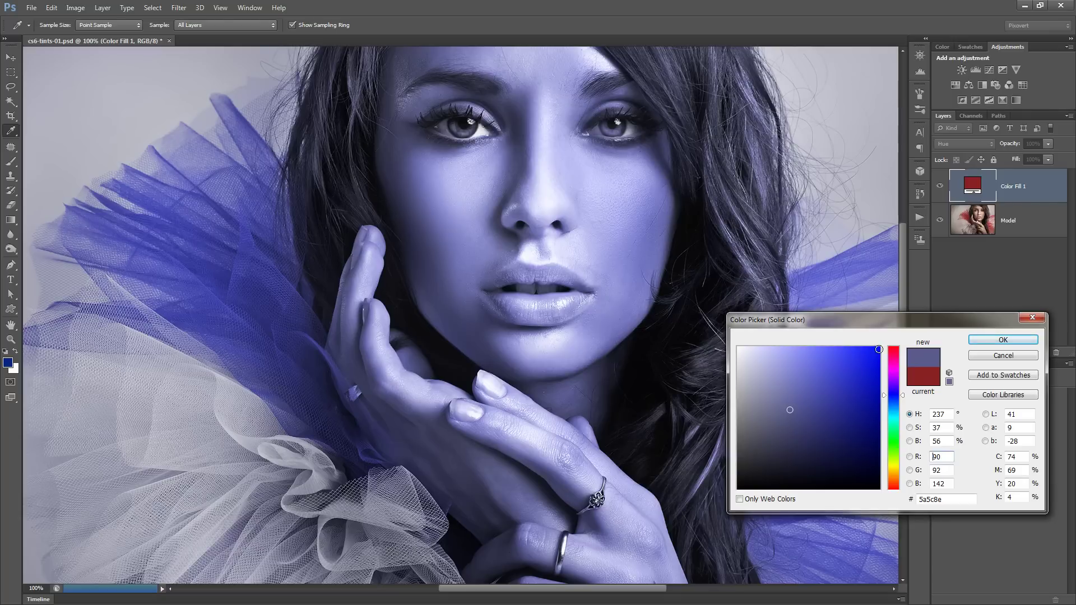
{"action": "left_click", "coordinate": [1003, 340]}
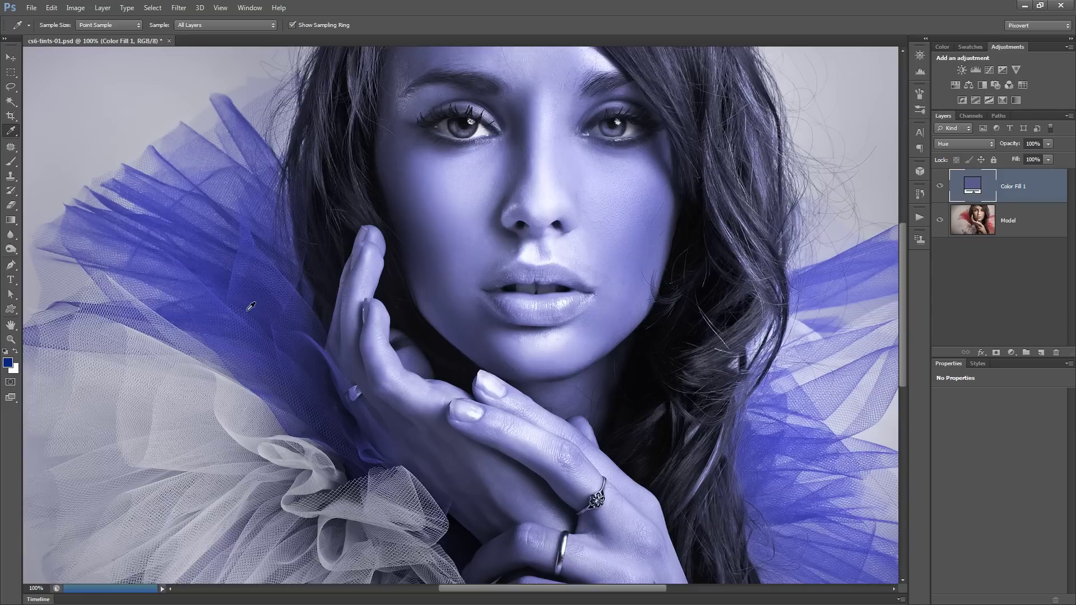
Toggle the colour fill layer's visibility repeatedly to compare the Hue tint with the original photo.
{"action": "left_click", "coordinate": [940, 187]}
{"action": "left_click", "coordinate": [940, 186]}
{"action": "left_click", "coordinate": [941, 186]}
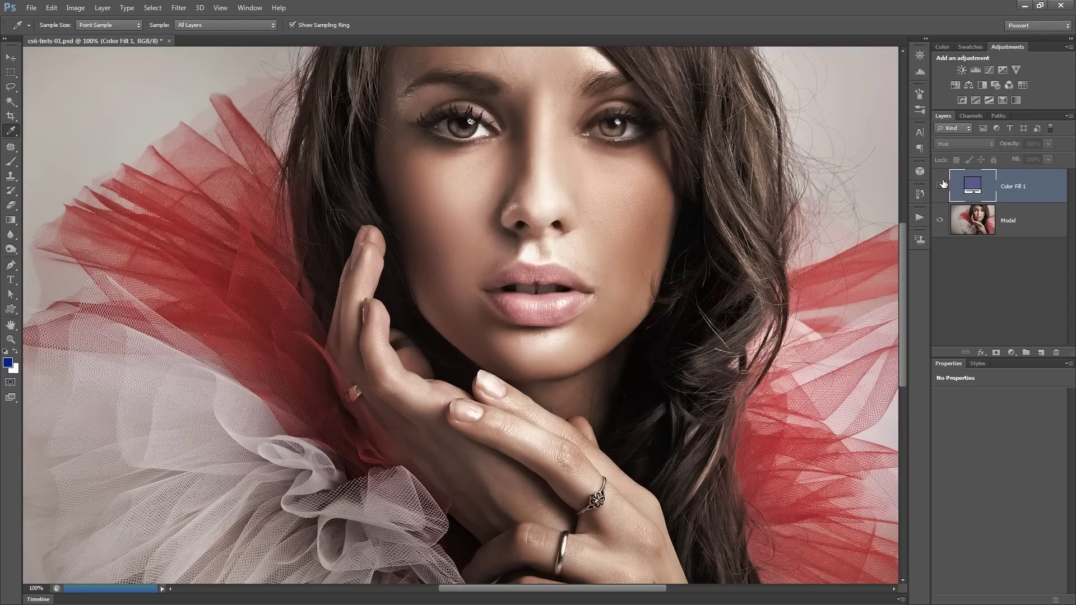
{"action": "left_click", "coordinate": [941, 186]}
{"action": "left_click", "coordinate": [942, 186]}
{"action": "left_click", "coordinate": [942, 187]}
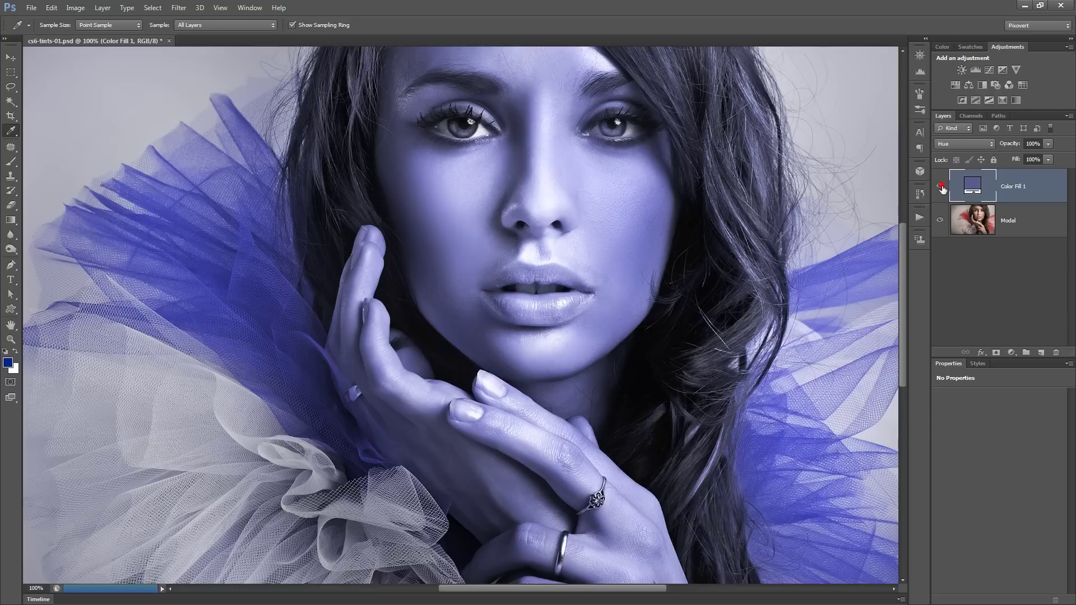
{"action": "left_click", "coordinate": [941, 187]}
{"action": "left_click", "coordinate": [942, 187]}
Try the Color blend mode on the colour fill layer, and then return it to Hue.
{"action": "left_click", "coordinate": [956, 143]}
{"action": "left_click", "coordinate": [942, 424]}
{"action": "left_click", "coordinate": [964, 144]}
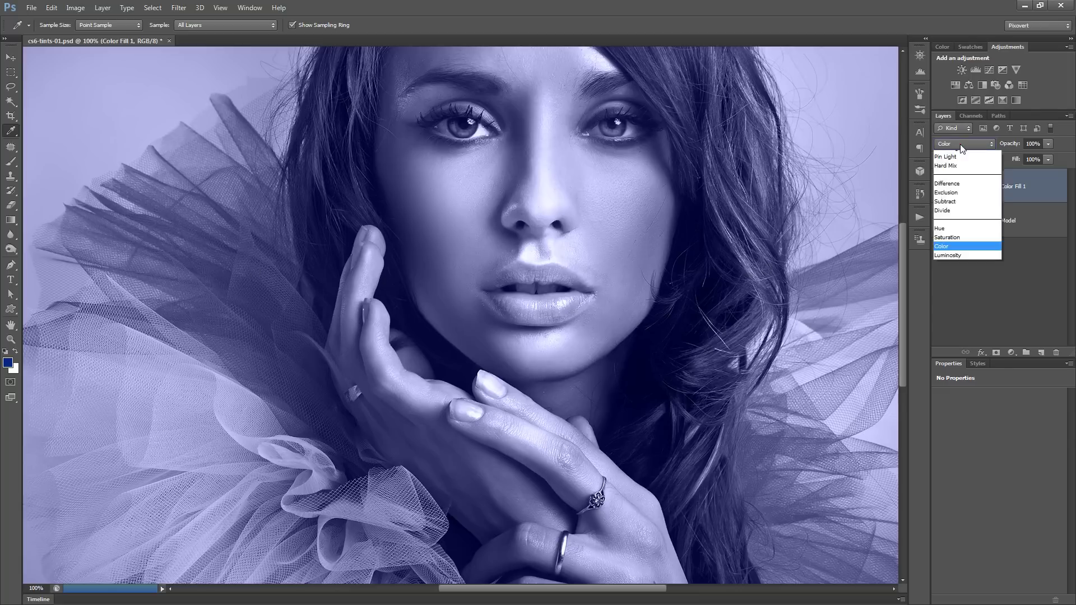
{"action": "left_click", "coordinate": [962, 406]}
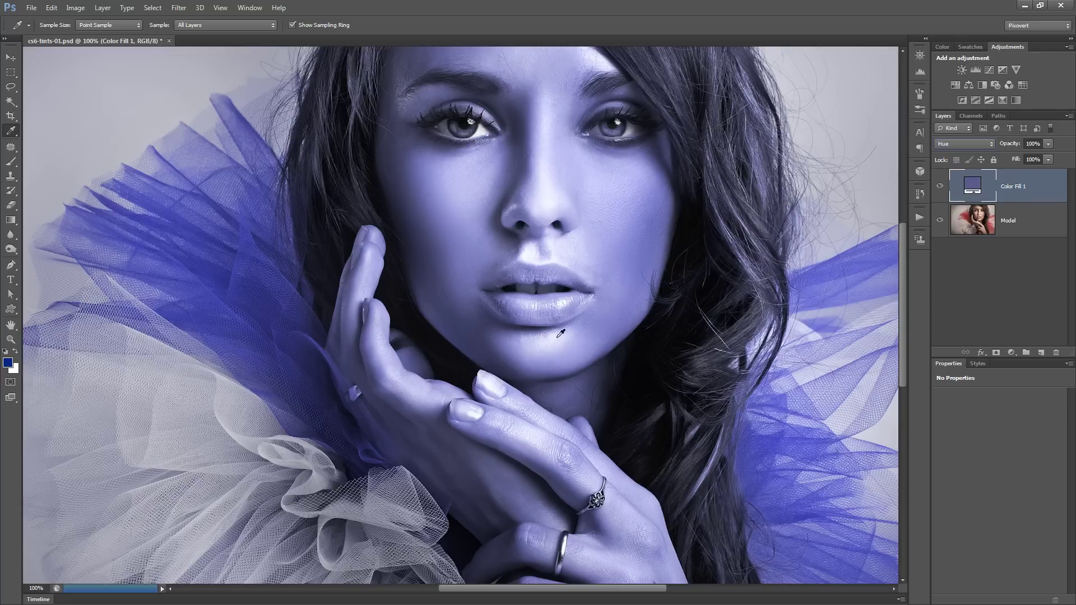
Hide and show the fill layer to check the Hue tint, and then set its blend mode to Color.
{"action": "left_click", "coordinate": [940, 186]}
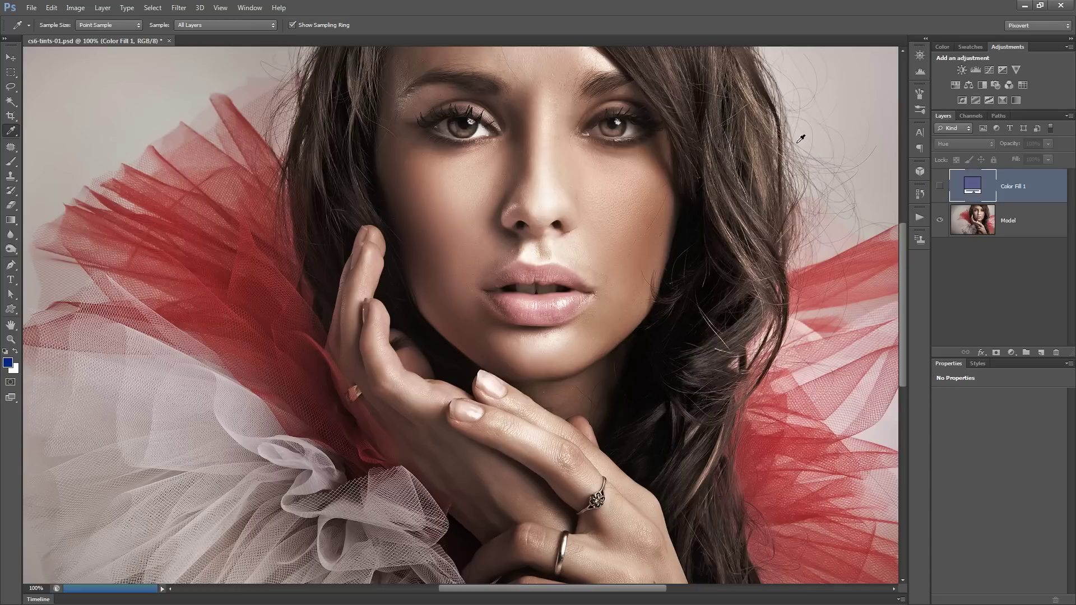
{"action": "left_click", "coordinate": [940, 185]}
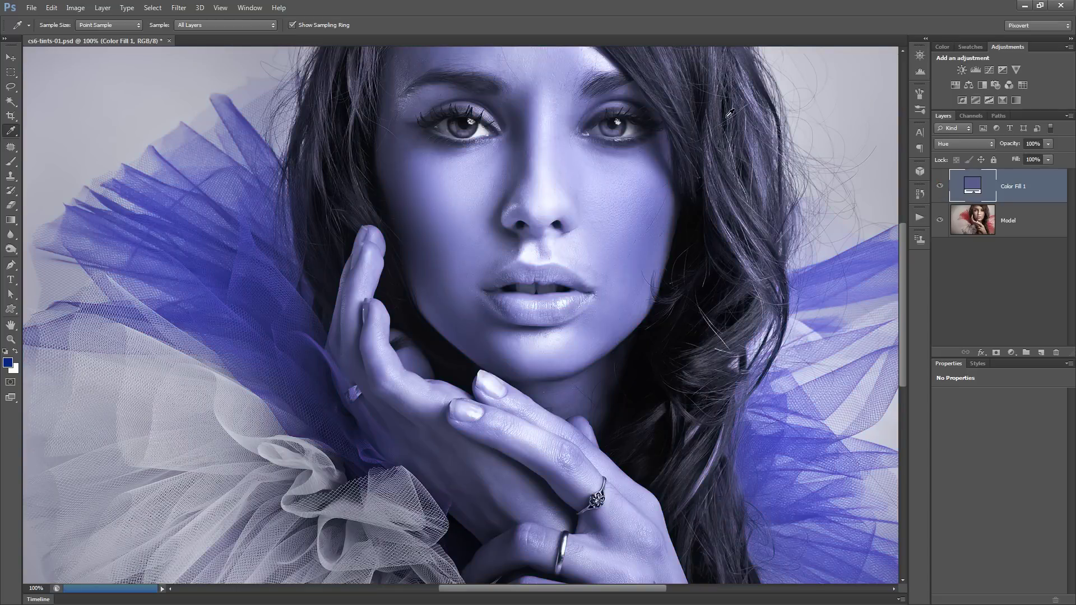
{"action": "left_click", "coordinate": [951, 145]}
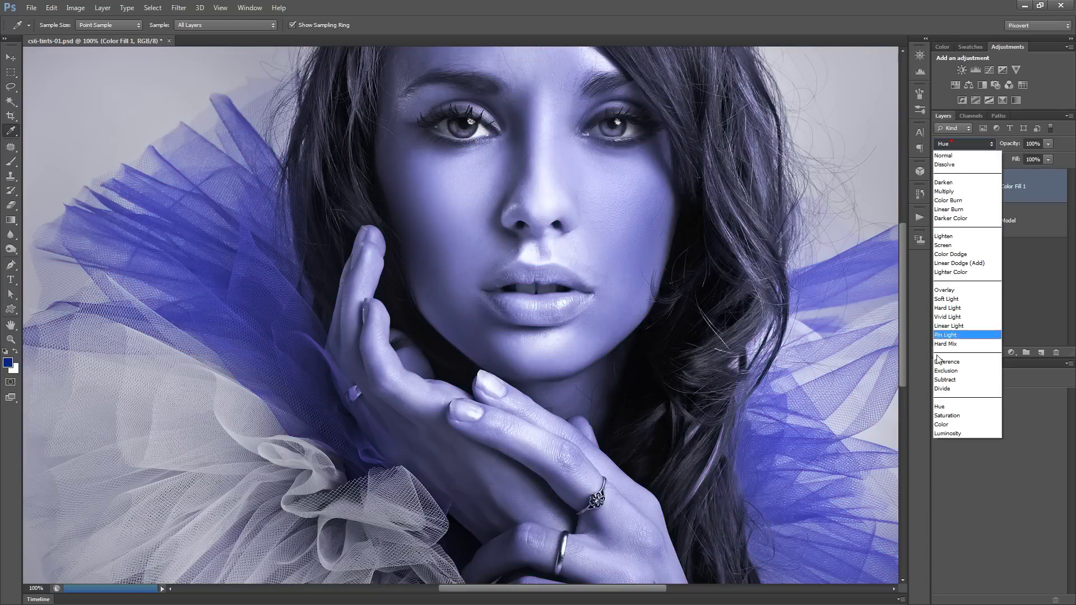
{"action": "left_click", "coordinate": [949, 421]}
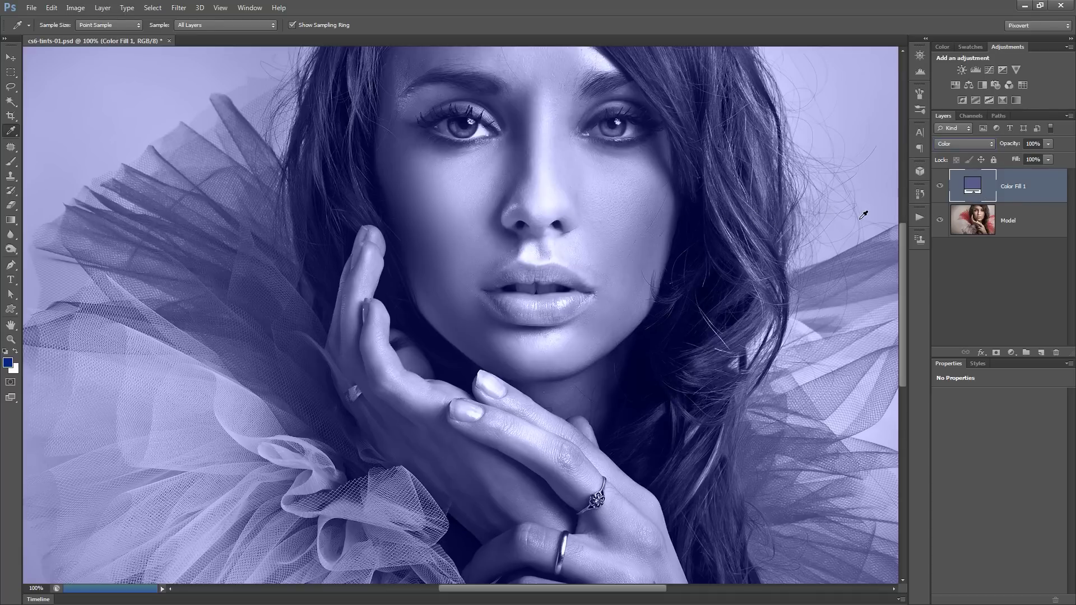
Change the colour fill layer's blend mode to Soft Light at 100% opacity.
{"action": "left_click_drag", "start_coordinate": [1008, 148], "coordinate": [1048, 142]}
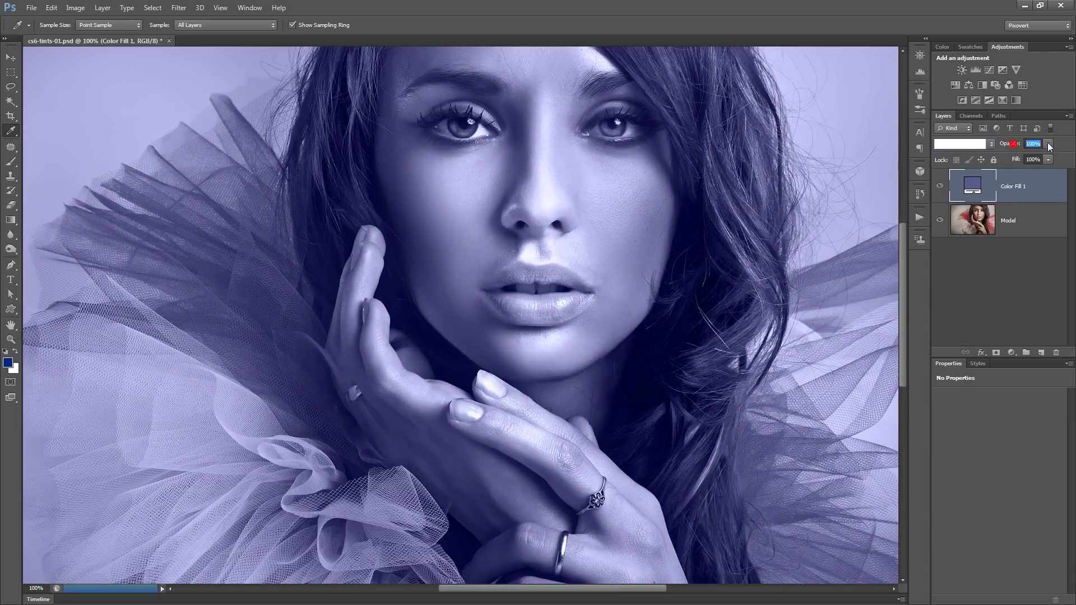
{"action": "left_click", "coordinate": [964, 146]}
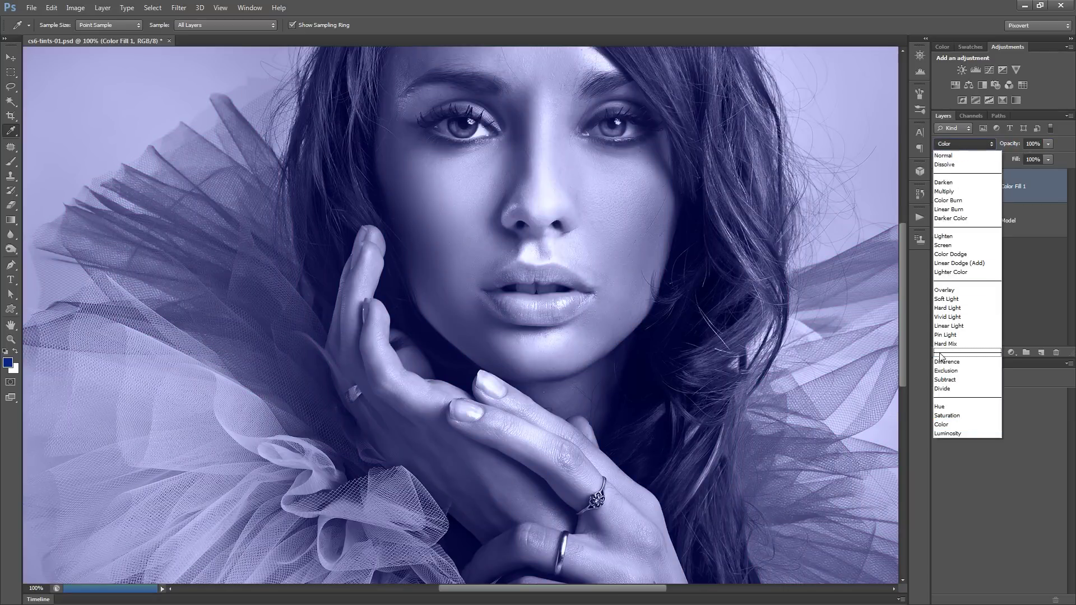
{"action": "left_click", "coordinate": [947, 298]}
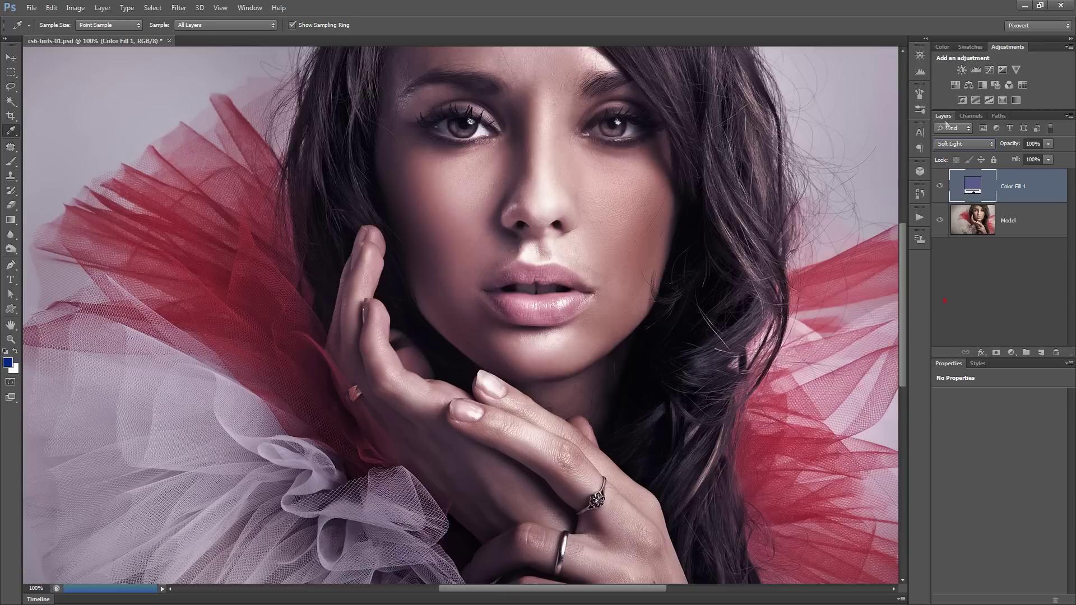
Reopen the fill layer's colour and try 100% saturation with 20% brightness.
{"action": "double_click", "coordinate": [975, 188]}
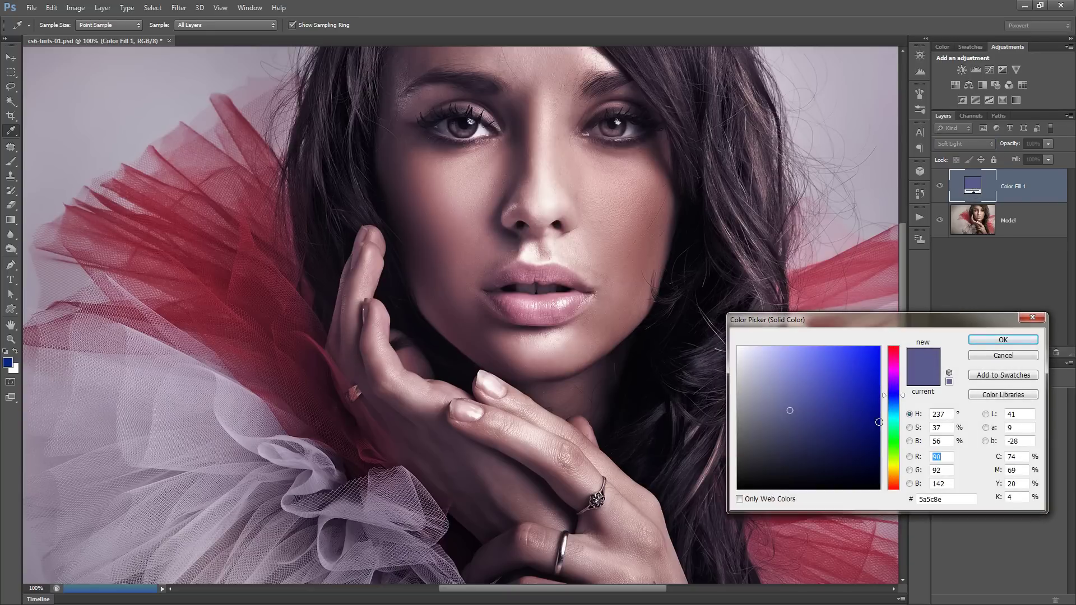
{"action": "left_click", "coordinate": [910, 428]}
{"action": "left_click_drag", "start_coordinate": [893, 436], "coordinate": [893, 347]}
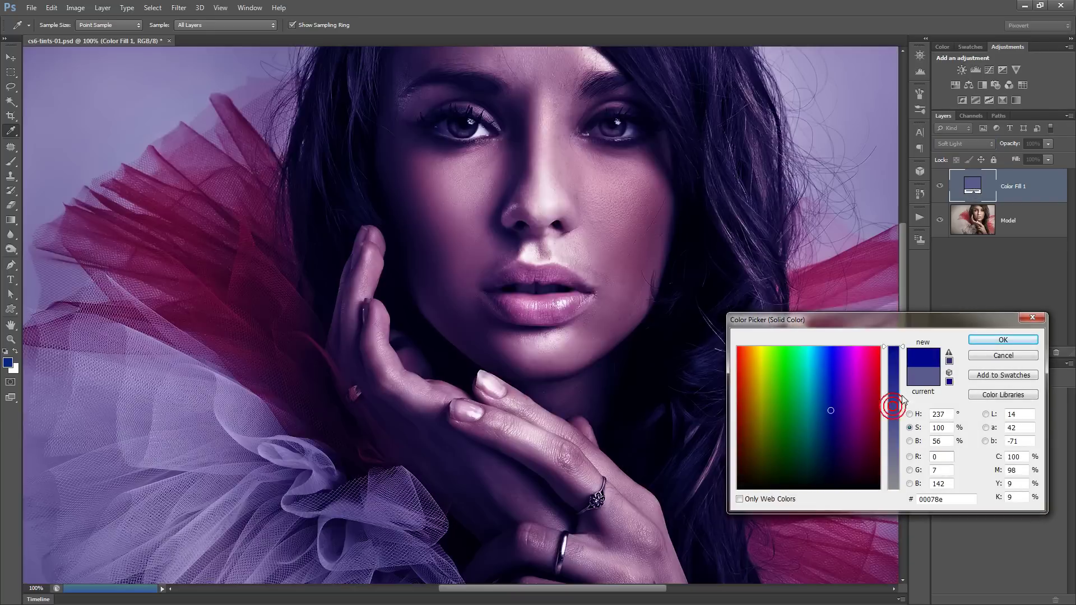
{"action": "left_click", "coordinate": [910, 441]}
{"action": "left_click_drag", "start_coordinate": [895, 425], "coordinate": [893, 461]}
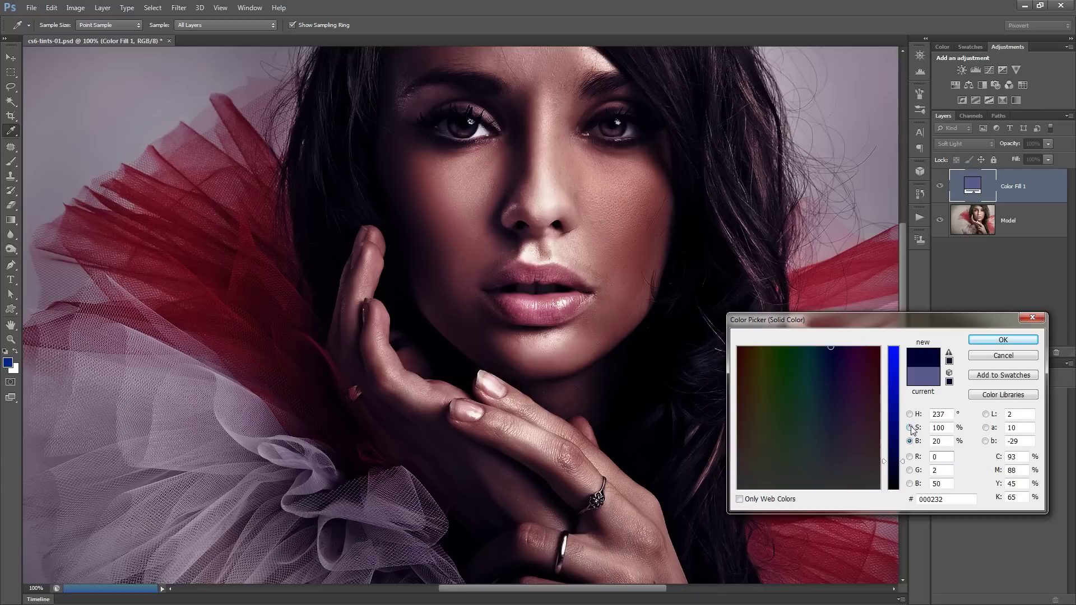
Set the fill colour's saturation to 51% and brightness to 77%, and apply the colour #6166c4.
{"action": "left_click", "coordinate": [909, 428]}
{"action": "left_click", "coordinate": [894, 419]}
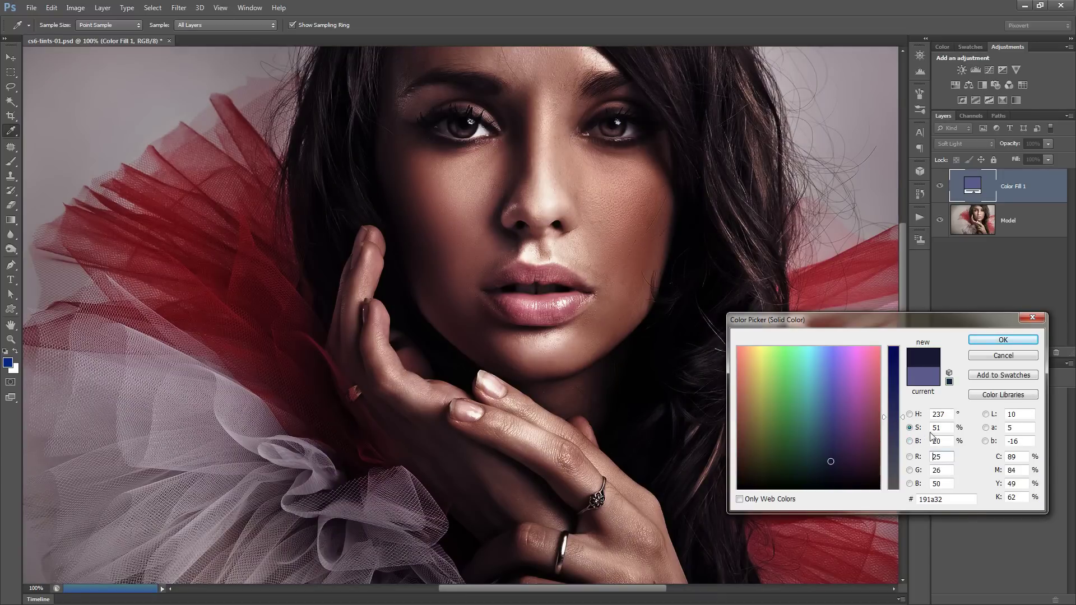
{"action": "left_click", "coordinate": [917, 442]}
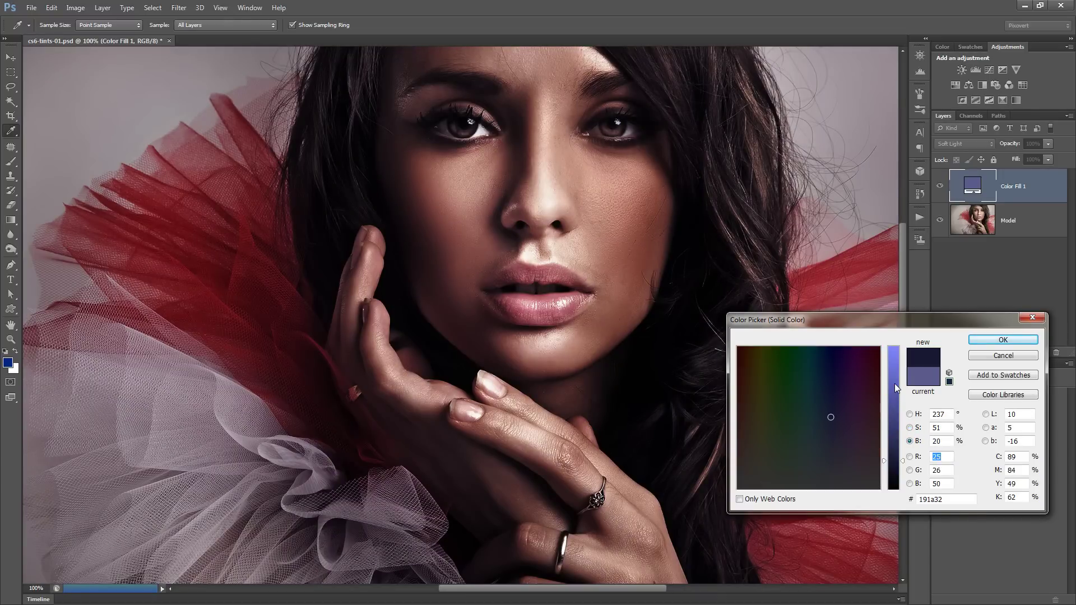
{"action": "left_click", "coordinate": [895, 384]}
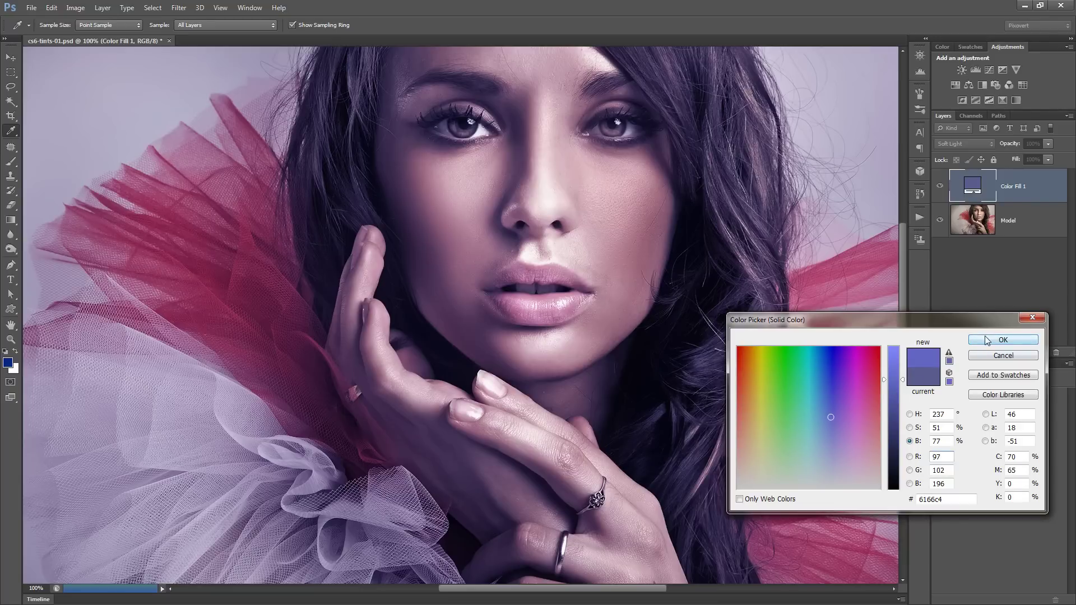
{"action": "left_click", "coordinate": [986, 340]}
Lower the colour fill layer's opacity to 72% and toggle its visibility to compare the Soft Light tint with the original.
{"action": "left_click_drag", "start_coordinate": [1006, 144], "coordinate": [976, 158]}
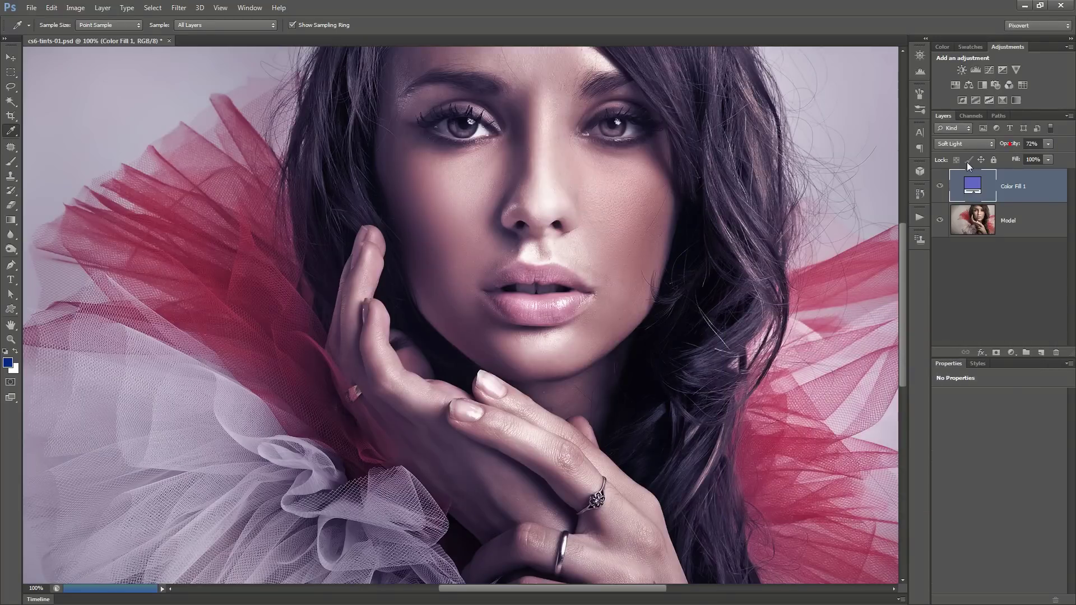
{"action": "left_click", "coordinate": [940, 186]}
{"action": "left_click", "coordinate": [940, 187]}
{"action": "left_click", "coordinate": [939, 187]}
{"action": "left_click", "coordinate": [939, 187]}
{"action": "left_click", "coordinate": [939, 187]}
{"action": "left_click", "coordinate": [939, 187]}
{"action": "left_click", "coordinate": [940, 186]}
{"action": "left_click", "coordinate": [940, 186]}
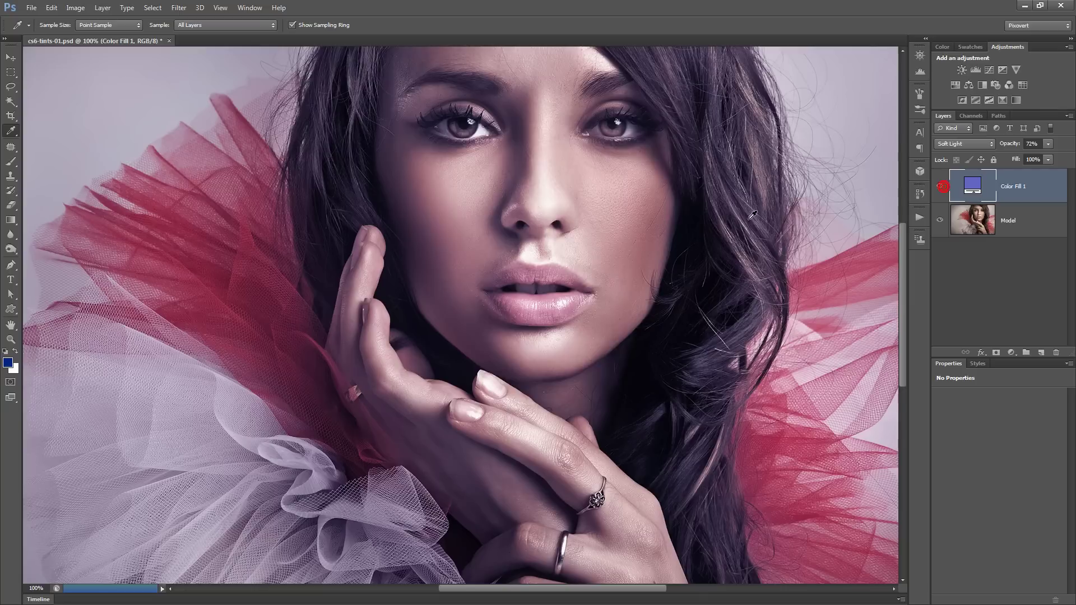
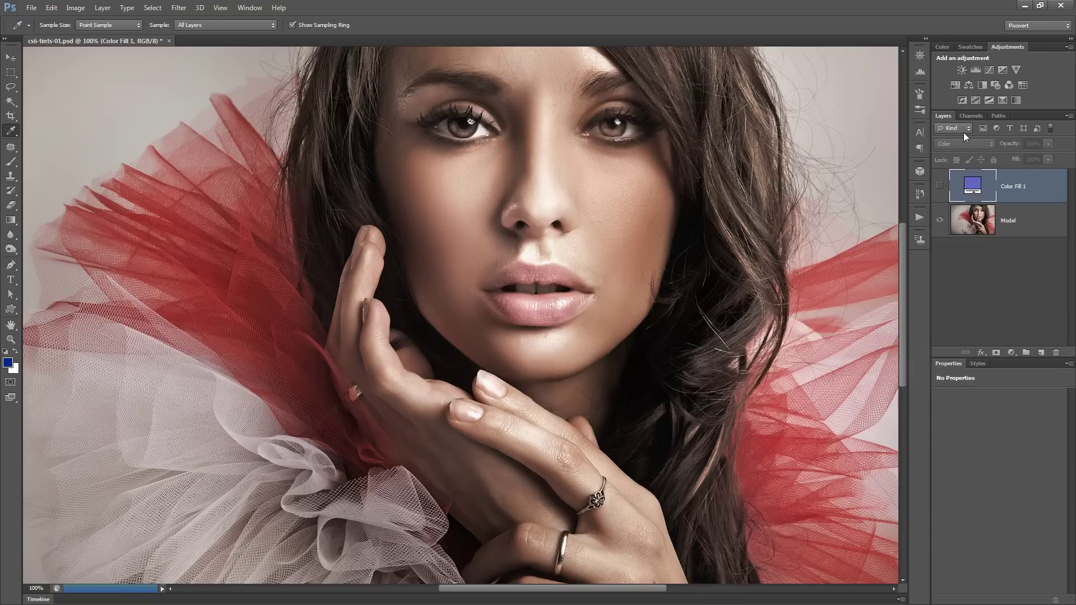
Open the Model layer's style settings and enable a Color Overlay, with the colour fill layer hidden.
{"action": "left_click", "coordinate": [1012, 221]}
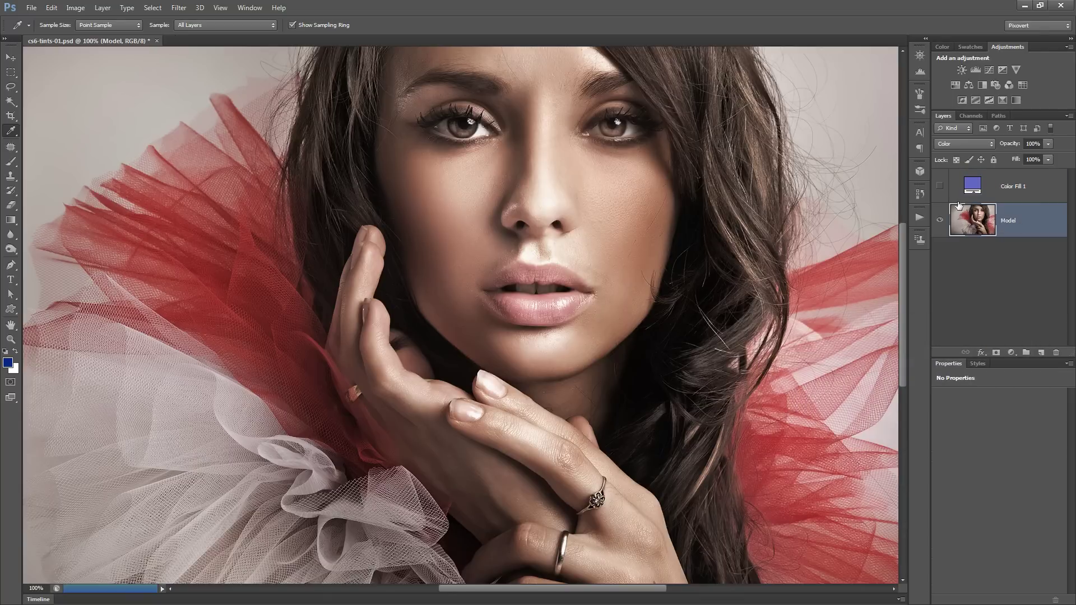
{"action": "left_click", "coordinate": [941, 187]}
{"action": "key", "text": "h"}
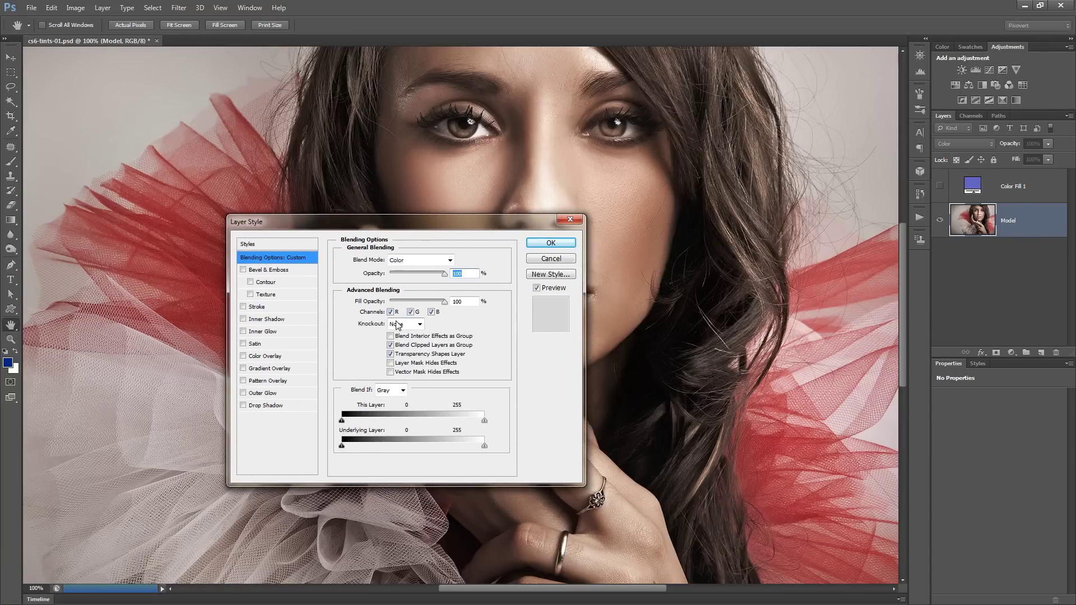
{"action": "left_click", "coordinate": [259, 357]}
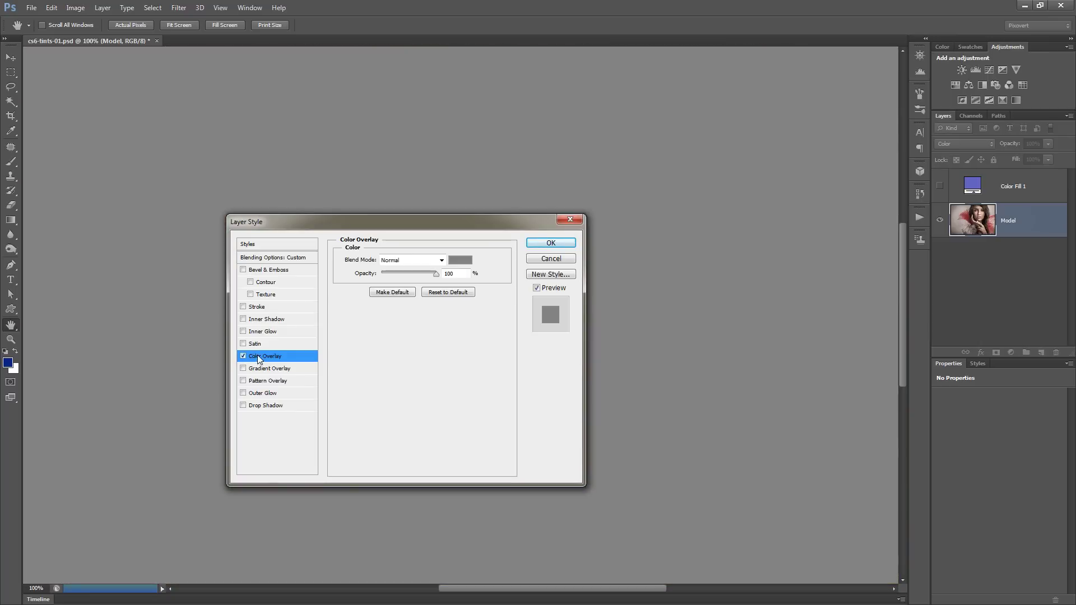
Set the overlay colour to #6166c4 with the Color blend mode, and apply the layer style.
{"action": "left_click", "coordinate": [461, 261]}
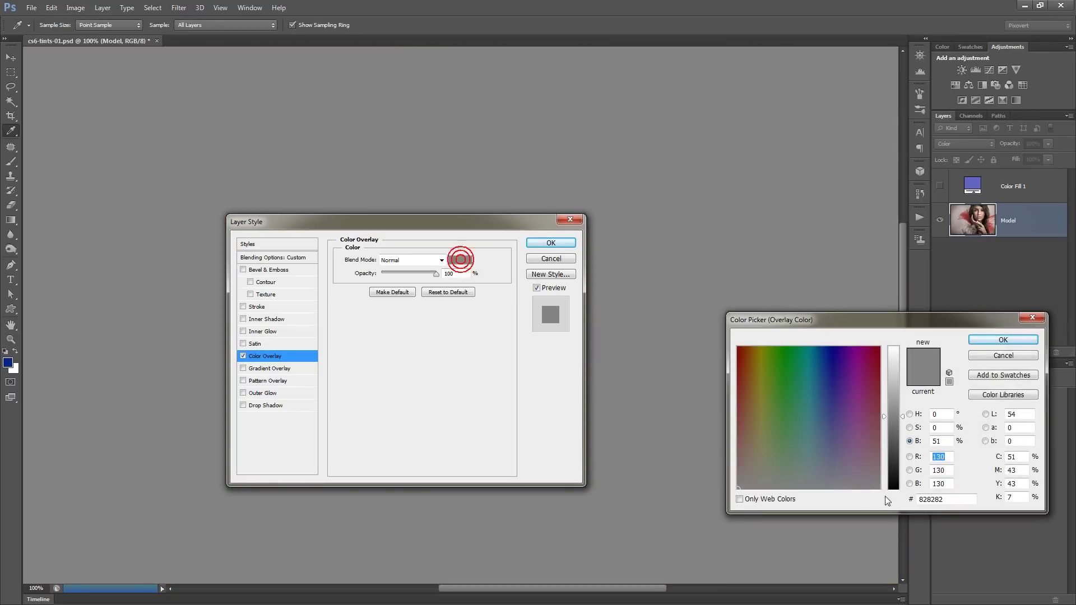
{"action": "left_click_drag", "start_coordinate": [942, 499], "coordinate": [877, 500]}
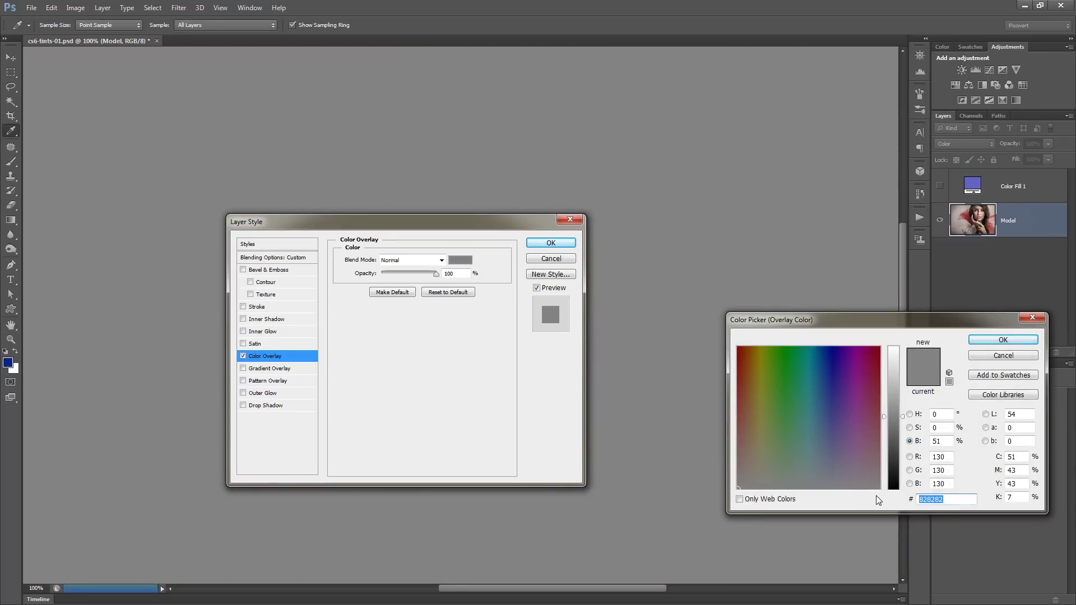
{"action": "type", "text": "6166c4"}
{"action": "left_click", "coordinate": [989, 341]}
{"action": "left_click", "coordinate": [415, 260]}
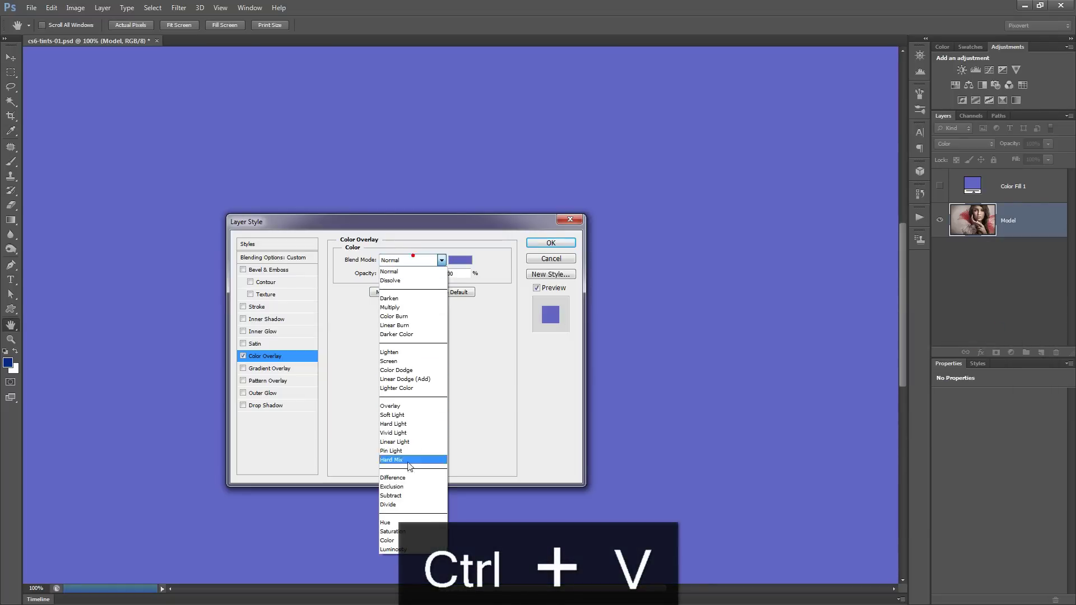
{"action": "left_click", "coordinate": [388, 540]}
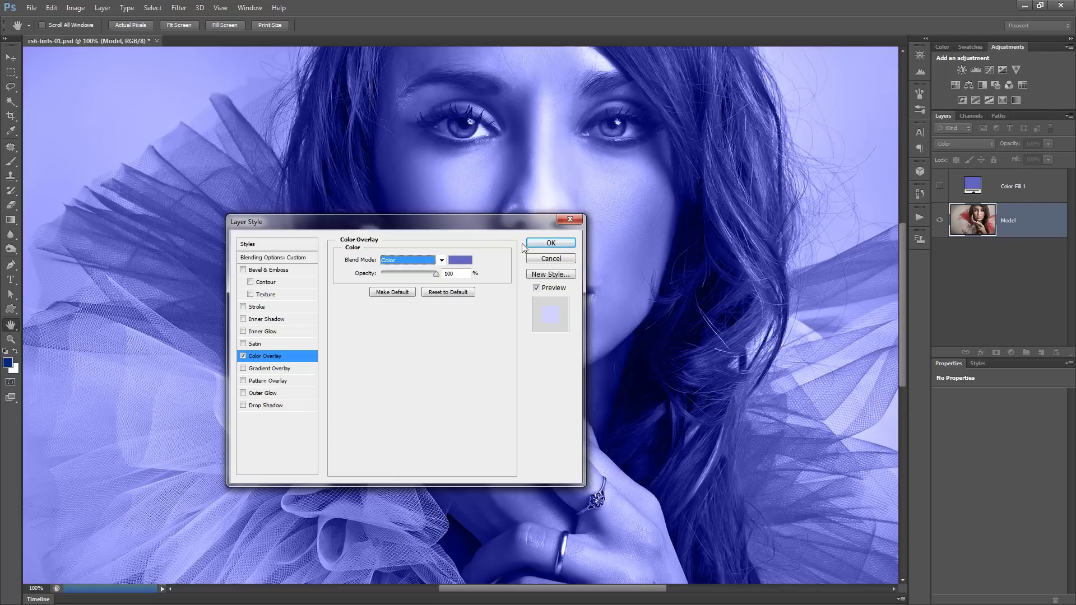
{"action": "left_click", "coordinate": [544, 246]}
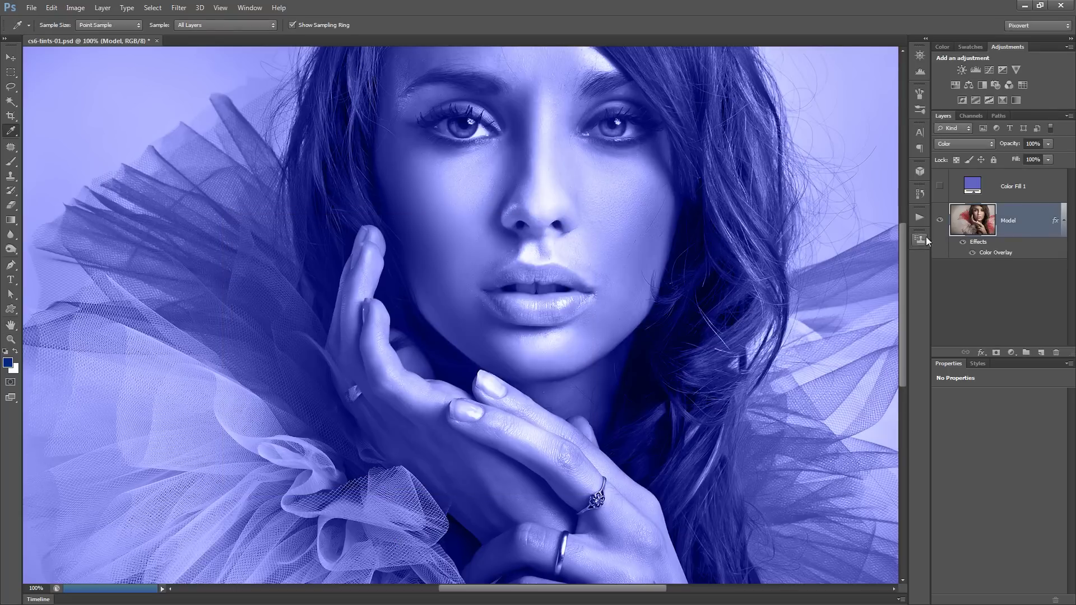
Toggle the Model layer's Color Overlay effect off and on to compare the tint with the original photo.
{"action": "left_click", "coordinate": [972, 254]}
{"action": "left_click", "coordinate": [972, 253]}
{"action": "left_click", "coordinate": [940, 188]}
{"action": "left_click", "coordinate": [971, 254]}
{"action": "left_click", "coordinate": [971, 255]}
Reopen the Color Overlay settings, try the Soft Light and Hue blend modes, and discard the changes.
{"action": "double_click", "coordinate": [996, 255]}
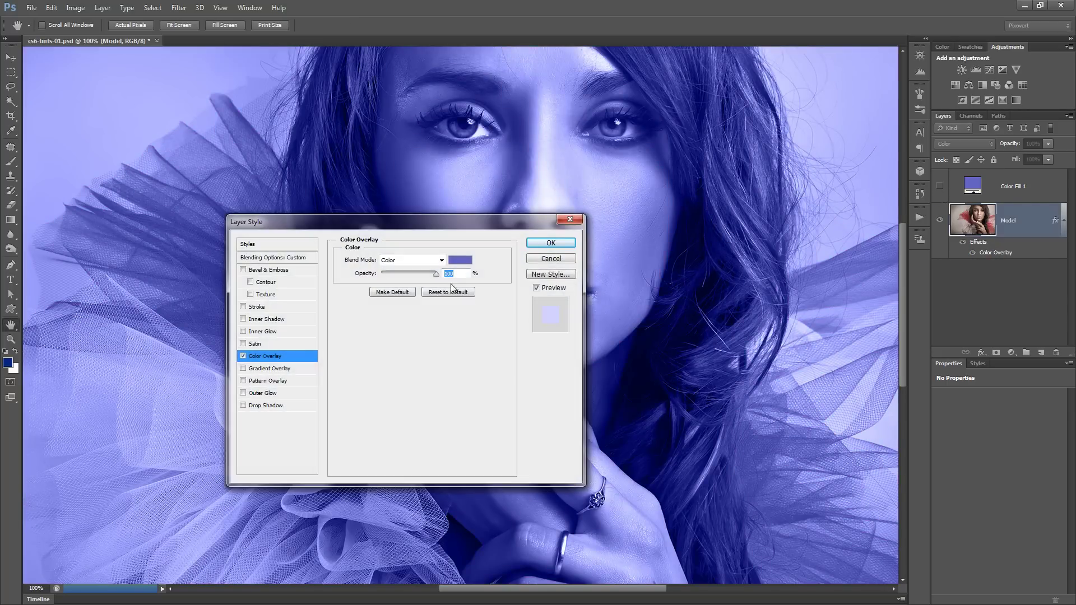
{"action": "left_click", "coordinate": [395, 259]}
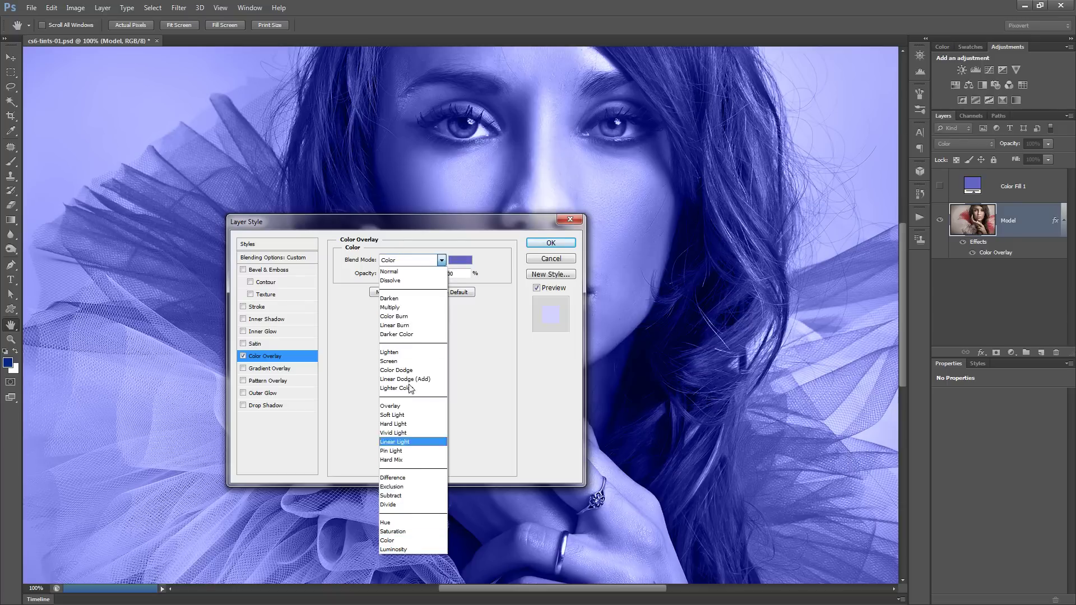
{"action": "left_click", "coordinate": [404, 415]}
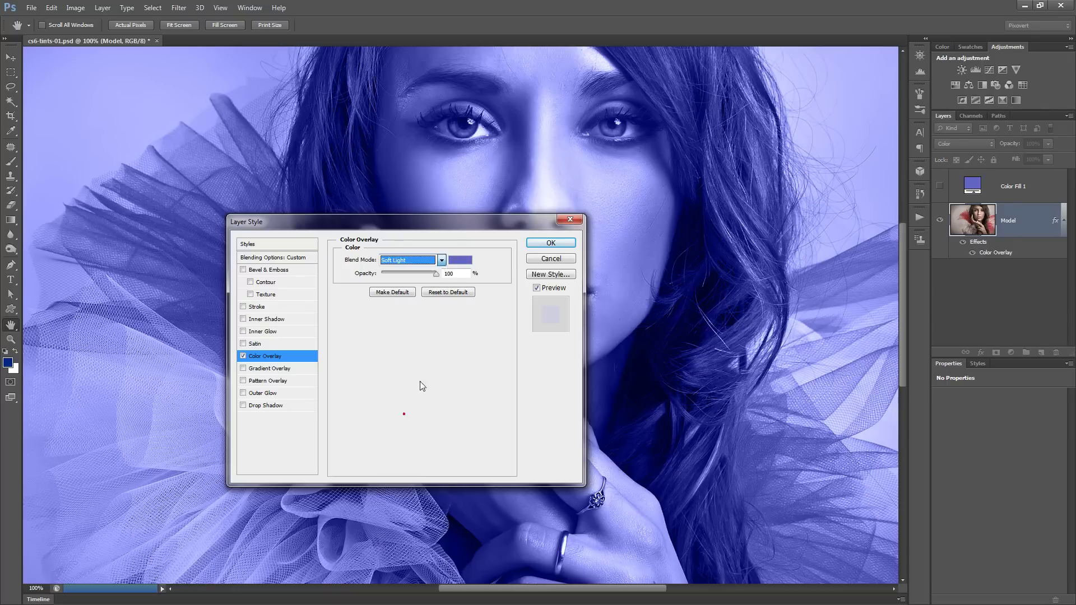
{"action": "left_click", "coordinate": [404, 259]}
{"action": "left_click", "coordinate": [400, 524]}
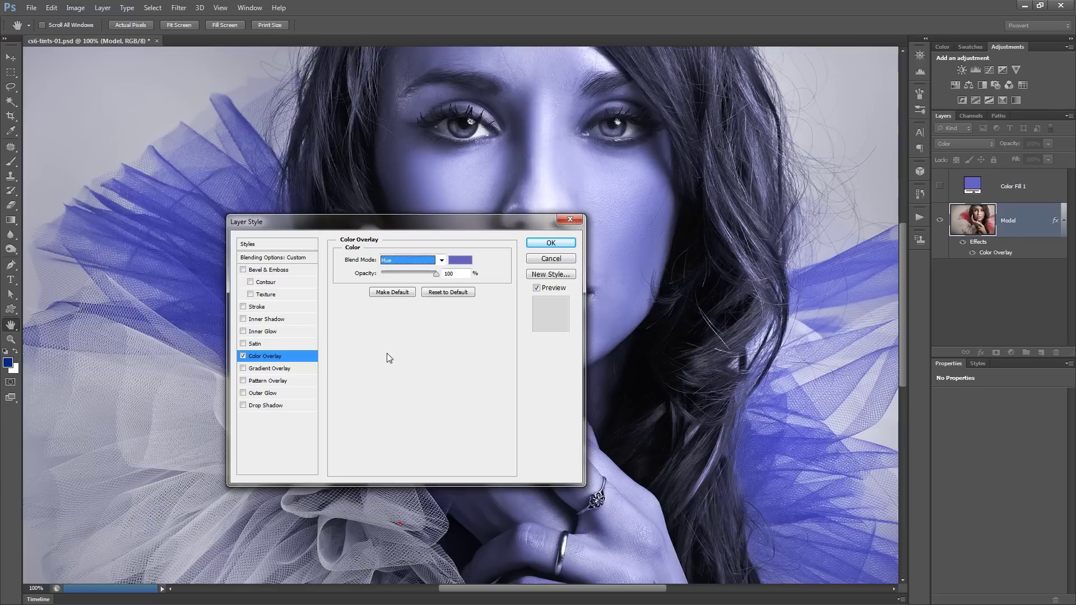
{"action": "left_click", "coordinate": [552, 259]}
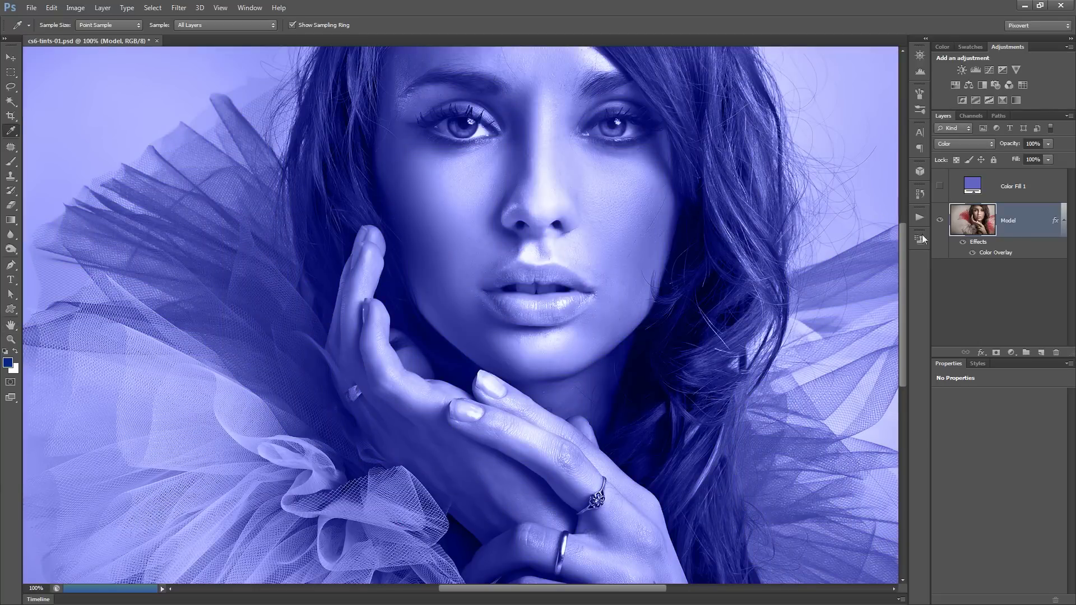
Check the Color Overlay's visibility once more and collapse the Model layer's effects list.
{"action": "left_click", "coordinate": [972, 253]}
{"action": "left_click", "coordinate": [1065, 223]}
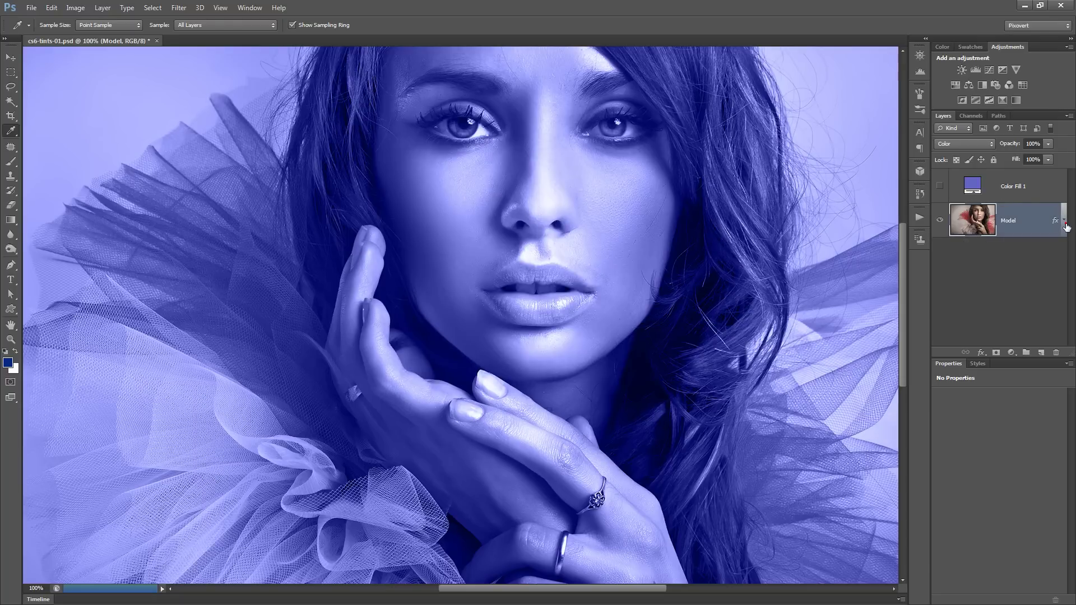